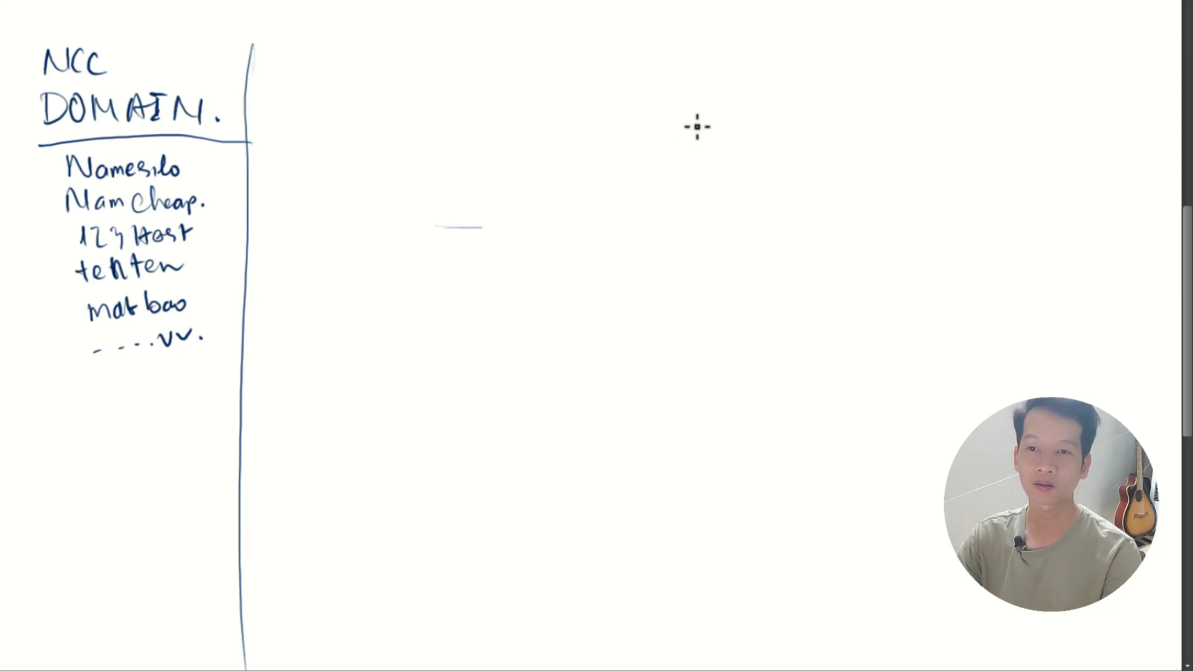
# Step: Draw a ruled column headed HOSTING opposite the domain list, with a long curved arrow from the DOMAIN column to it
pyautogui.moveTo(944, 77)
pyautogui.mouseDown()
pyautogui.moveTo(978, 111)
pyautogui.moveTo(932, 87)
pyautogui.moveTo(1032, 133)
pyautogui.mouseUp()
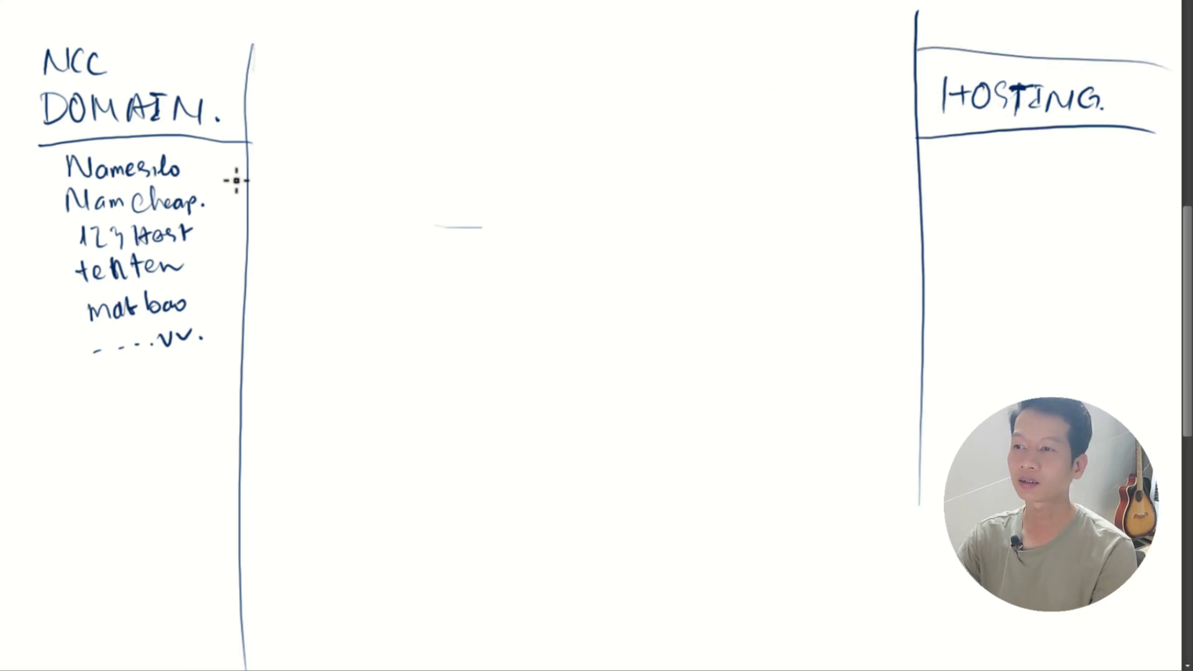
pyautogui.moveTo(246, 103)
pyautogui.mouseDown()
pyautogui.moveTo(830, 60)
pyautogui.moveTo(825, 91)
pyautogui.mouseUp()
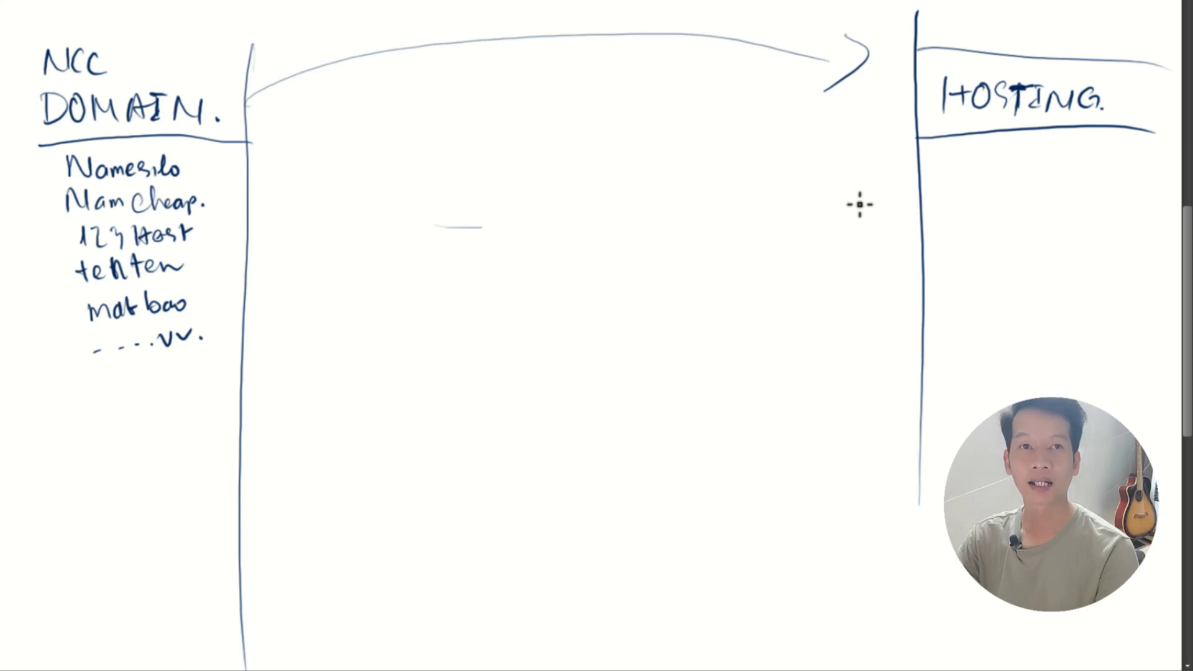
# Step: Write "Add domain → Host", "IP. host" and "nameserver Host" under the HOSTING heading and underline the last two notes
pyautogui.moveTo(936, 178)
pyautogui.mouseDown()
pyautogui.moveTo(1025, 165)
pyautogui.moveTo(978, 192)
pyautogui.moveTo(1098, 194)
pyautogui.mouseUp()
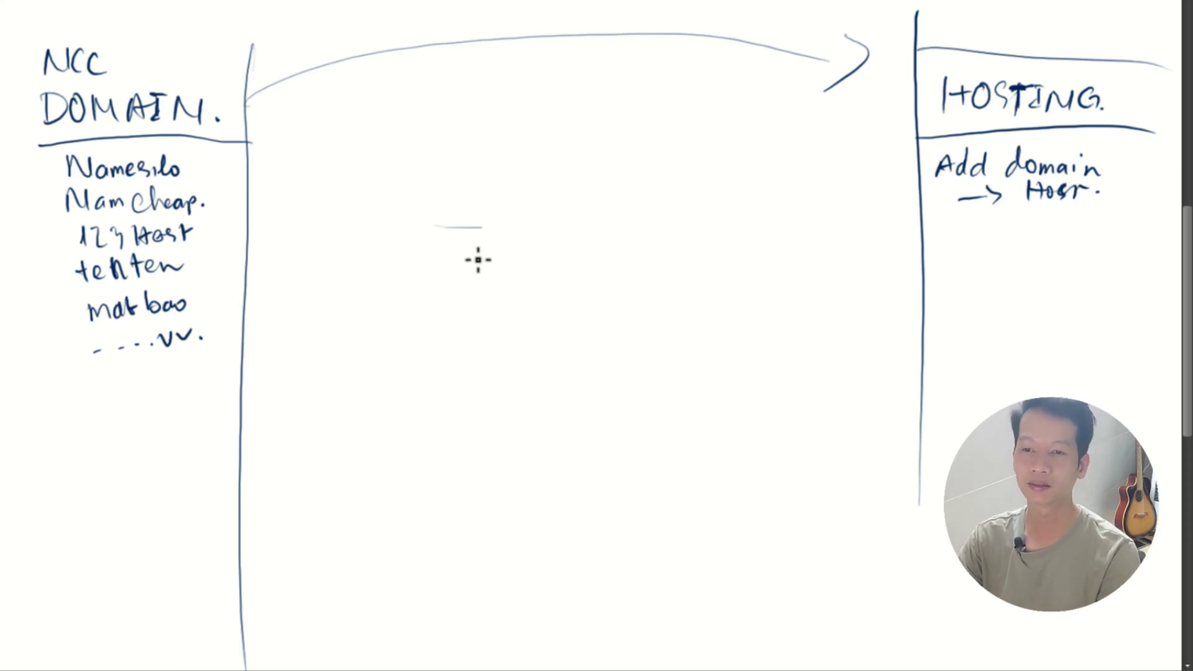
pyautogui.moveTo(939, 235)
pyautogui.mouseDown()
pyautogui.moveTo(940, 260)
pyautogui.moveTo(1054, 252)
pyautogui.mouseUp()
pyautogui.click(974, 255)
pyautogui.click(1063, 255)
pyautogui.moveTo(938, 292); pyautogui.dragTo(1097, 297)
pyautogui.click(1105, 302)
pyautogui.moveTo(965, 322); pyautogui.dragTo(1022, 334)
pyautogui.click(1028, 340)
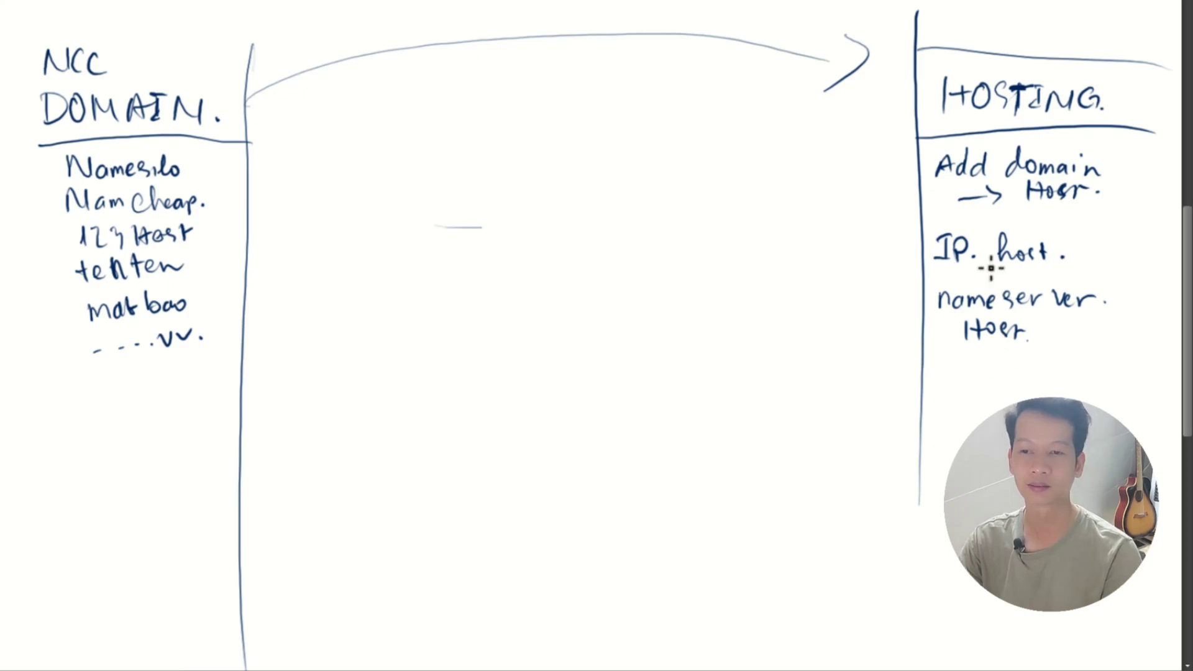
pyautogui.moveTo(932, 280); pyautogui.dragTo(1102, 278)
pyautogui.moveTo(930, 353); pyautogui.dragTo(1099, 350)
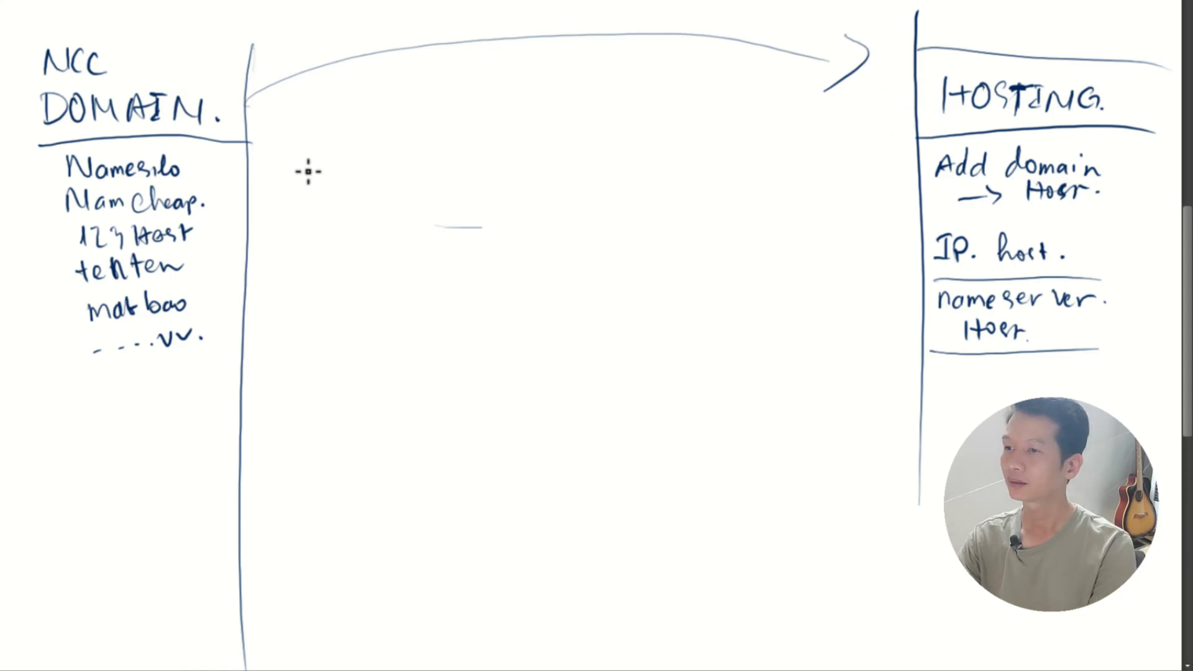
# Step: Write a circled number 1 and the heading DNS between the domain and hosting columns
pyautogui.moveTo(305, 152); pyautogui.dragTo(304, 176)
pyautogui.moveTo(326, 133); pyautogui.dragTo(329, 138)
pyautogui.moveTo(470, 107)
pyautogui.mouseDown()
pyautogui.moveTo(474, 125)
pyautogui.moveTo(522, 112)
pyautogui.moveTo(529, 145)
pyautogui.mouseUp()
pyautogui.click(565, 140)
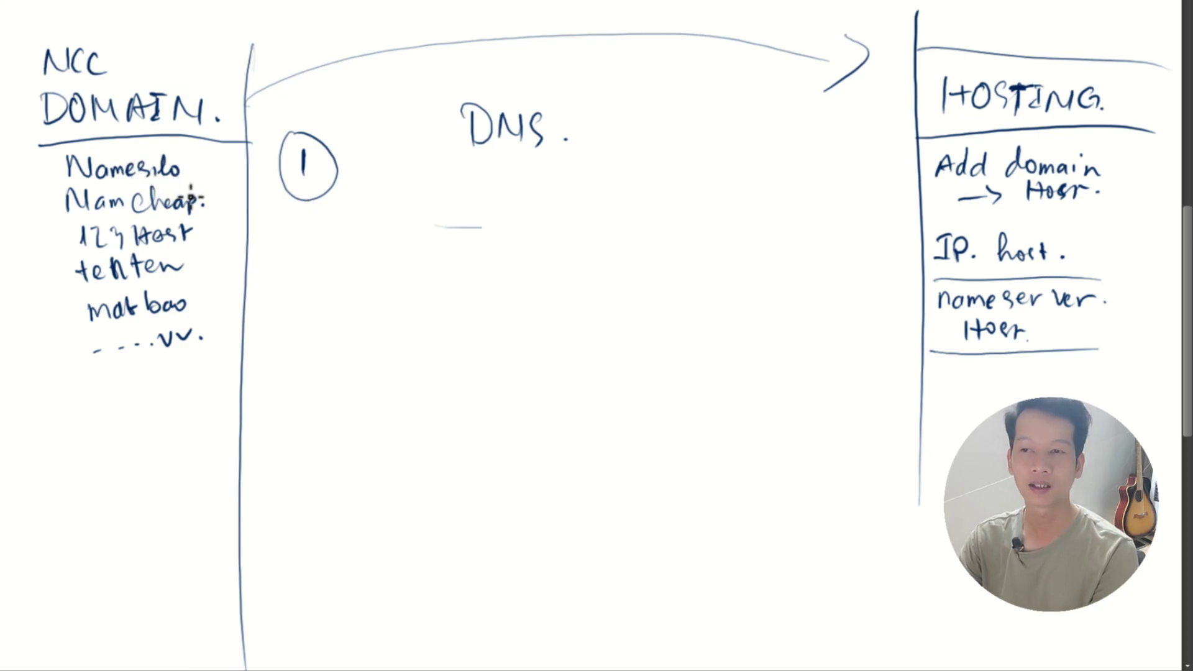
# Step: Draw a straight arrow to the hosting column, labelled "IP. → Host" above and "A, CNAME" below
pyautogui.moveTo(367, 196)
pyautogui.mouseDown()
pyautogui.moveTo(887, 167)
pyautogui.moveTo(873, 199)
pyautogui.mouseUp()
pyautogui.moveTo(401, 155)
pyautogui.mouseDown()
pyautogui.moveTo(404, 183)
pyautogui.moveTo(522, 156)
pyautogui.mouseUp()
pyautogui.click(448, 168)
pyautogui.moveTo(559, 161); pyautogui.dragTo(618, 156)
pyautogui.click(635, 151)
pyautogui.moveTo(414, 229)
pyautogui.mouseDown()
pyautogui.moveTo(435, 227)
pyautogui.moveTo(437, 215)
pyautogui.mouseUp()
pyautogui.moveTo(471, 213); pyautogui.dragTo(462, 235)
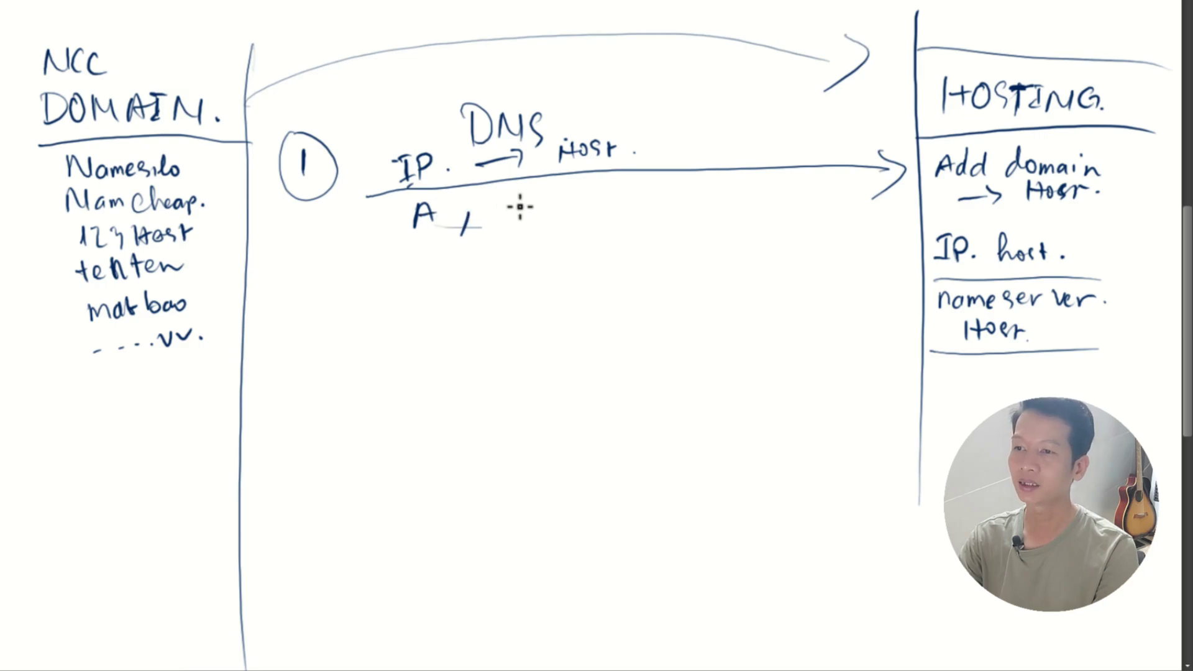
pyautogui.moveTo(513, 205); pyautogui.dragTo(514, 223)
pyautogui.moveTo(530, 217)
pyautogui.mouseDown()
pyautogui.moveTo(547, 194)
pyautogui.moveTo(567, 213)
pyautogui.moveTo(594, 200)
pyautogui.mouseUp()
pyautogui.moveTo(598, 182); pyautogui.dragTo(612, 205)
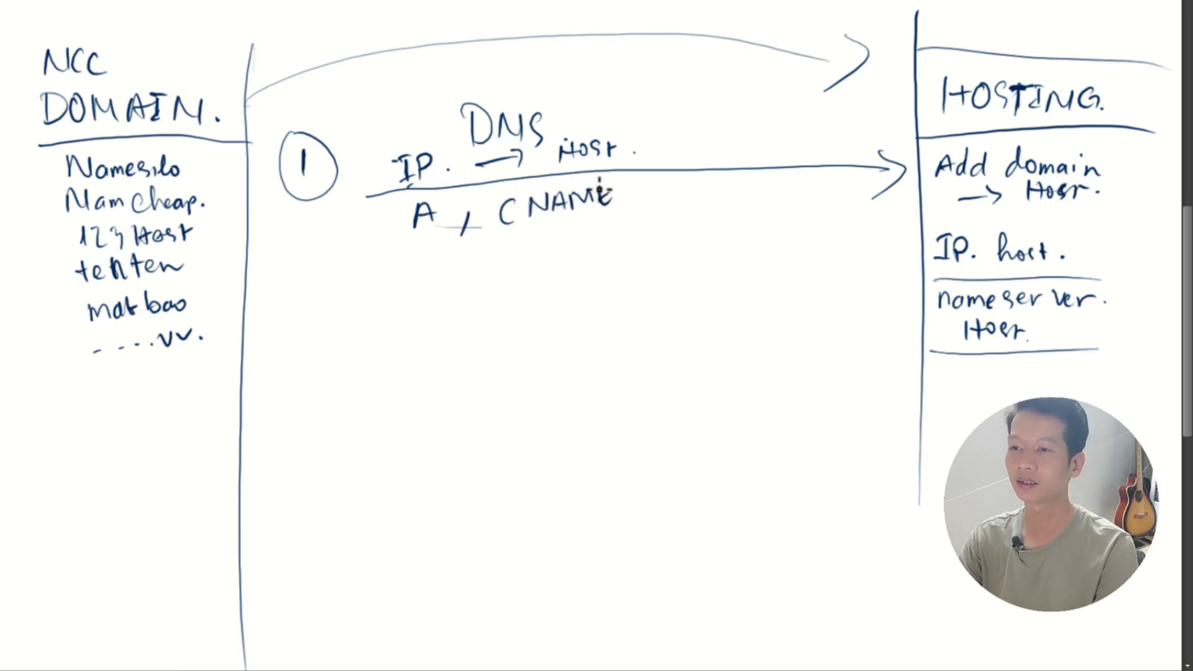
pyautogui.click(632, 200)
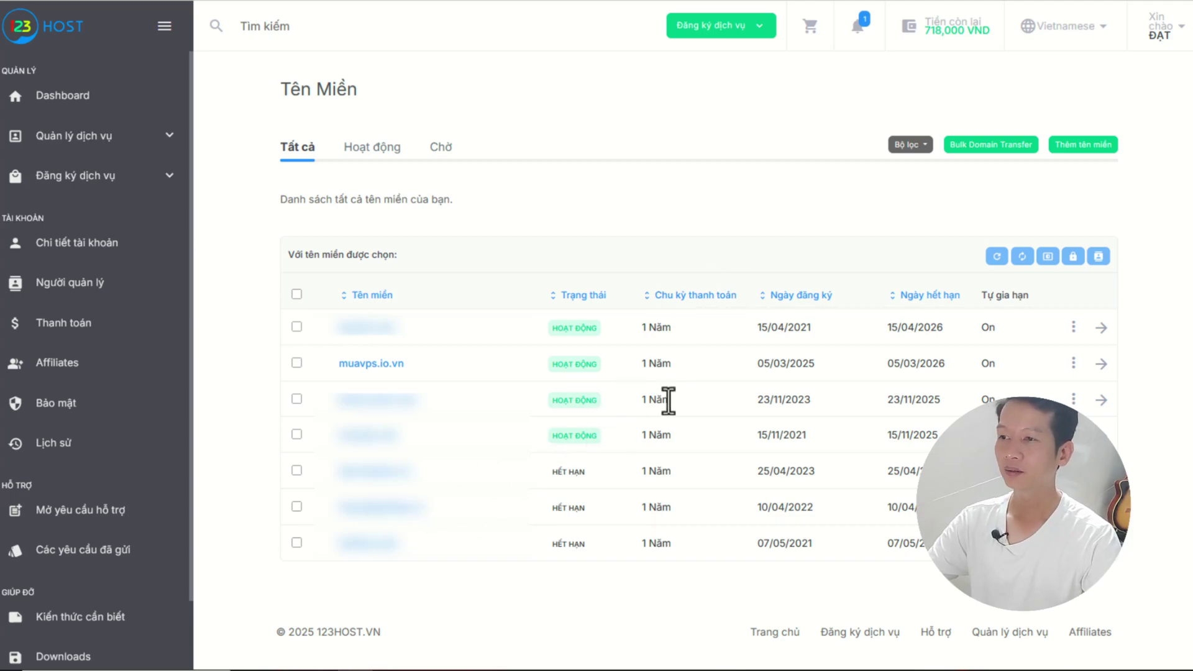
# Step: Open the domain muavps.io.vn from the 123HOST domain list and go to its DNS management
pyautogui.scroll(1, 635, 363)
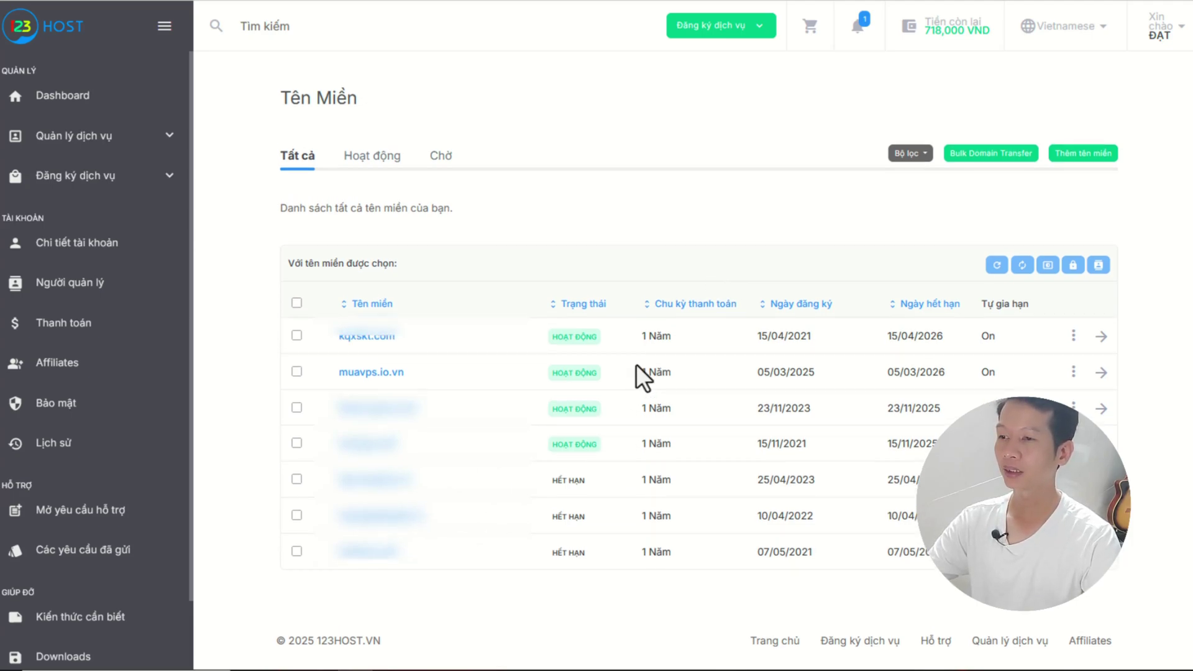
pyautogui.scroll(-1, 625, 374)
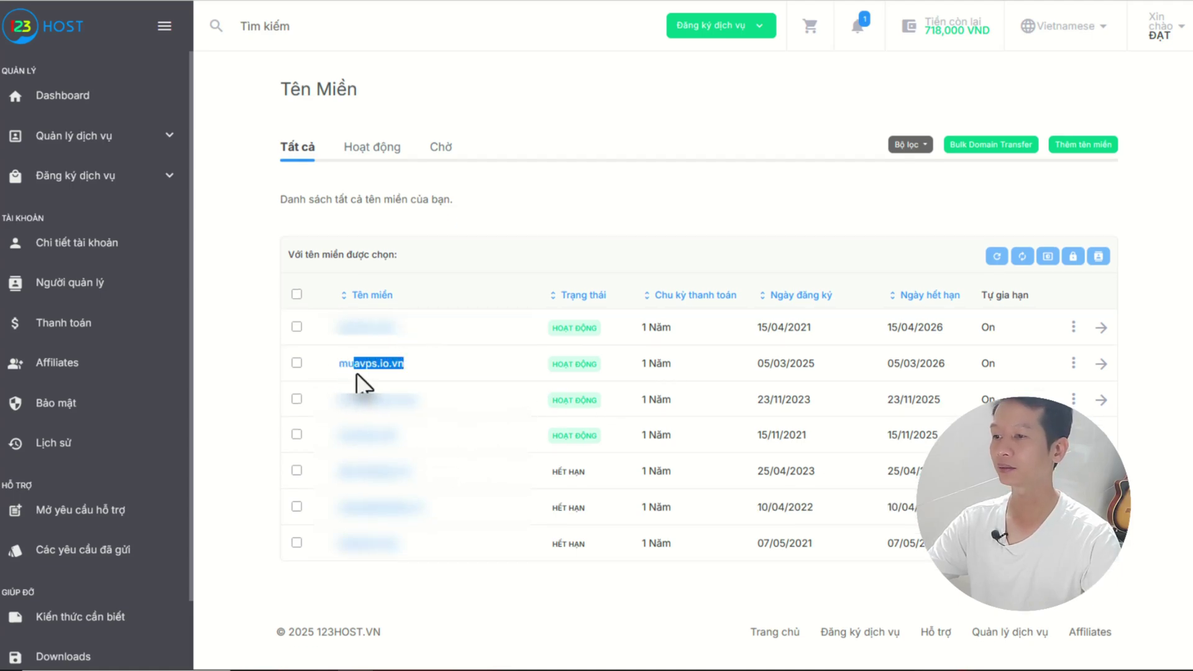
pyautogui.click(402, 367)
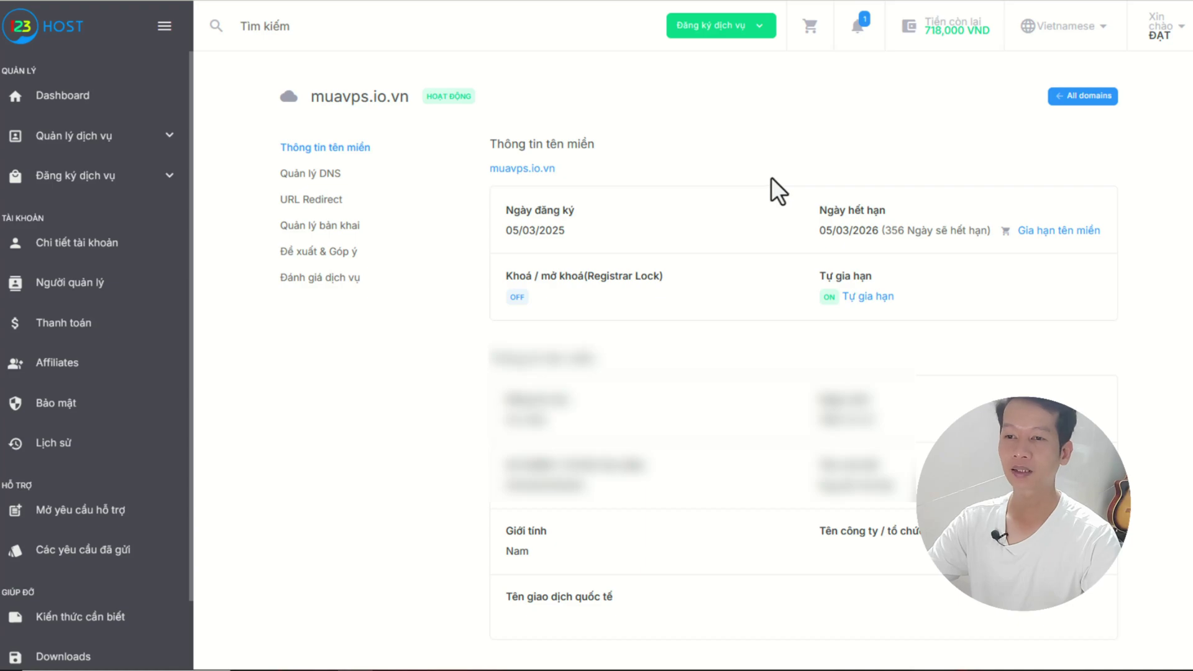
pyautogui.click(330, 174)
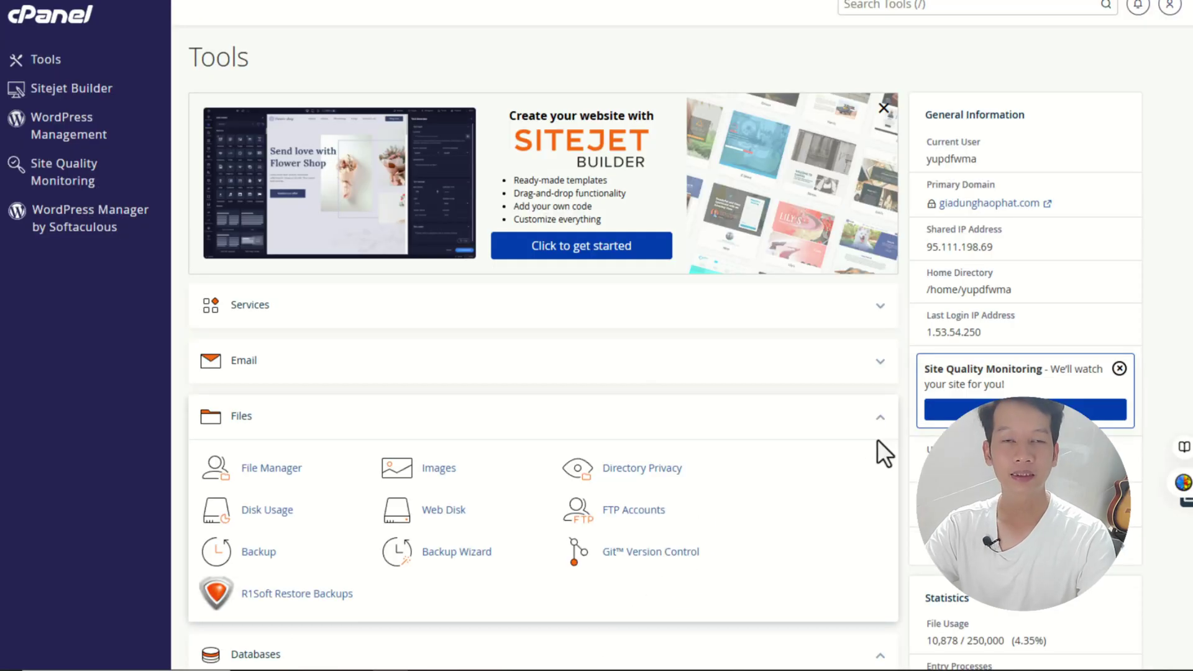
# Step: Switch to cPanel and select the Shared IP Address in the general information
pyautogui.scroll(-5, 798, 337)
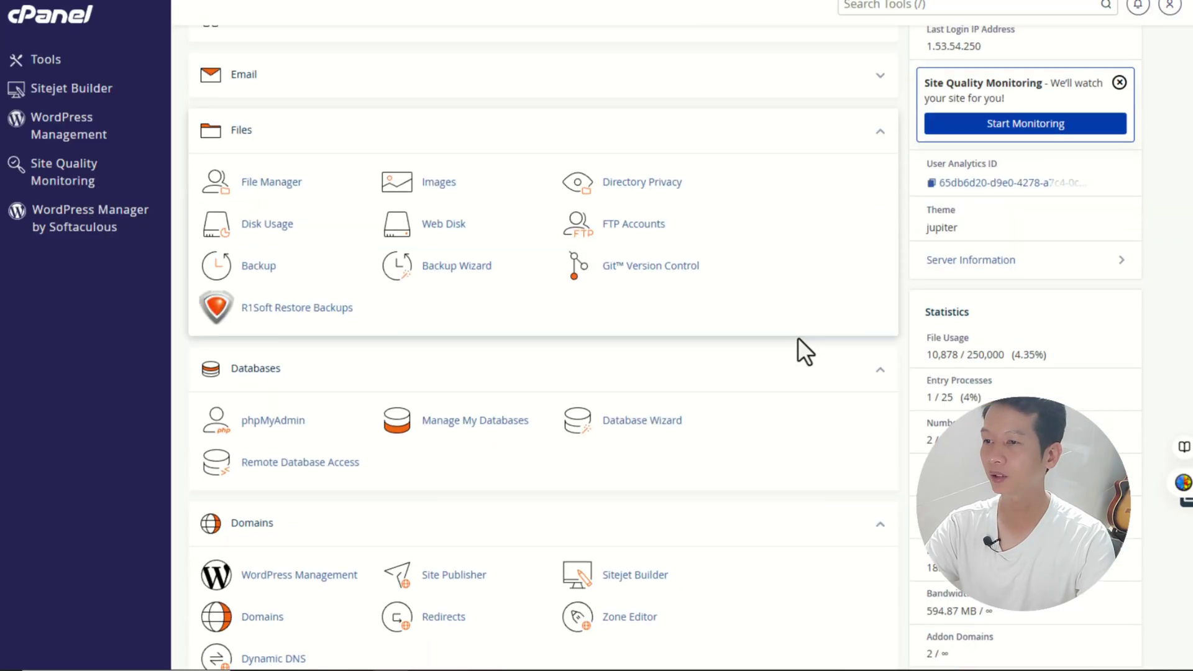
pyautogui.scroll(5, 798, 338)
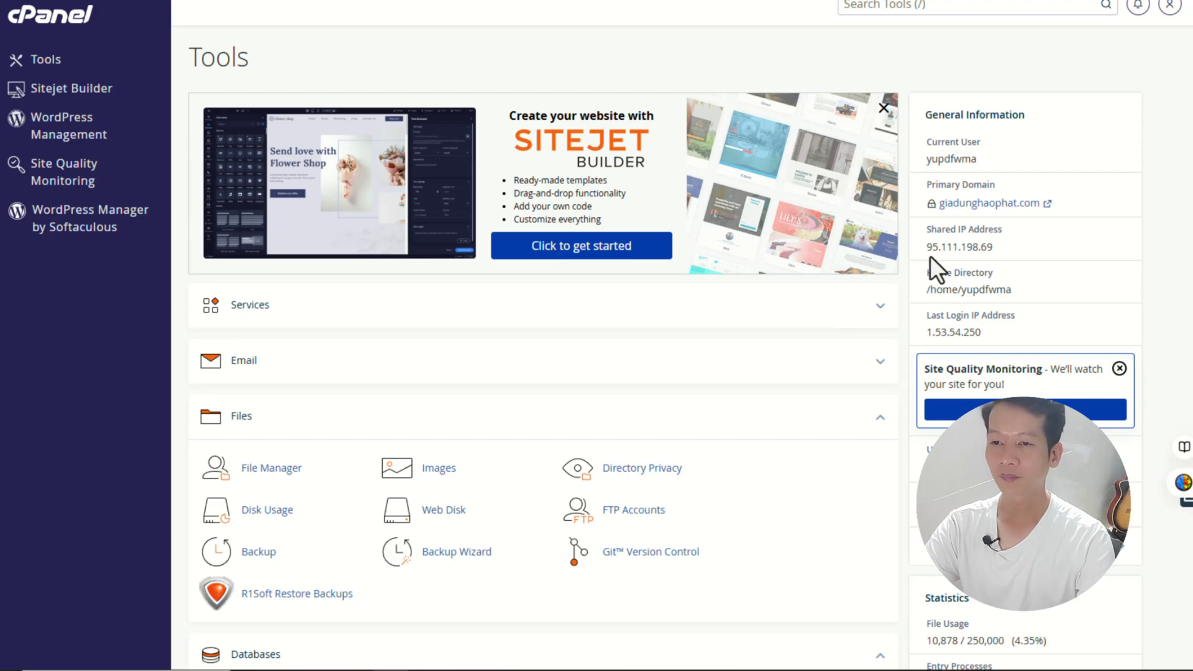
pyautogui.moveTo(926, 252)
pyautogui.mouseDown()
pyautogui.moveTo(994, 253)
pyautogui.moveTo(929, 246)
pyautogui.mouseUp()
pyautogui.click(995, 249)
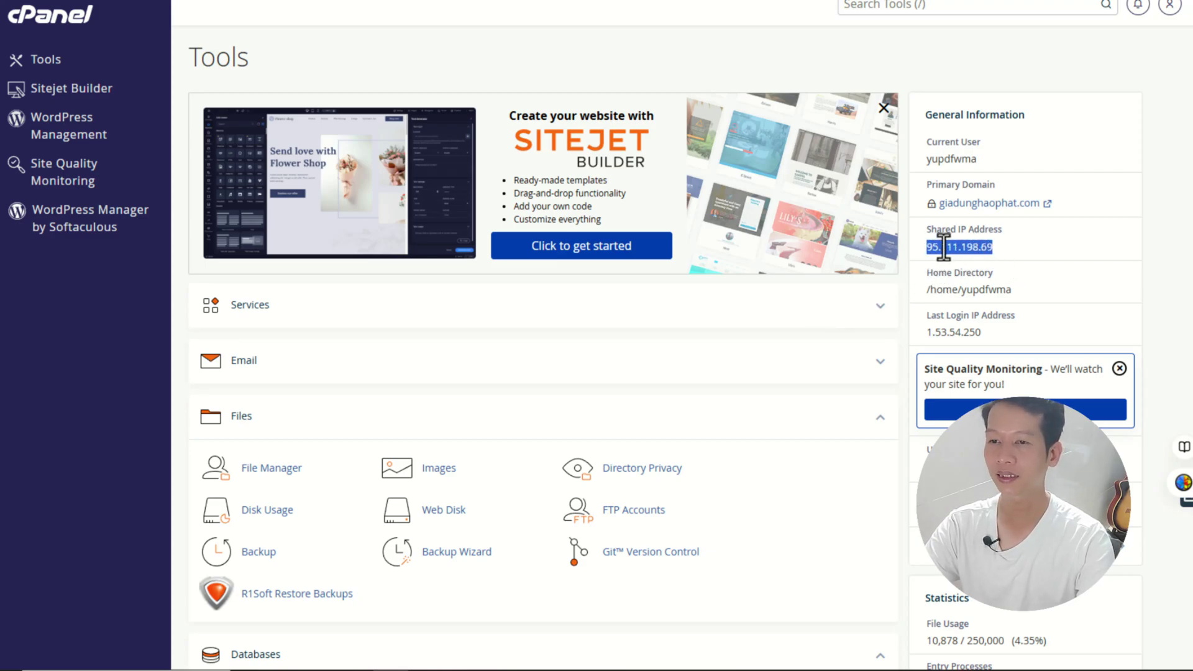
pyautogui.click(1012, 243)
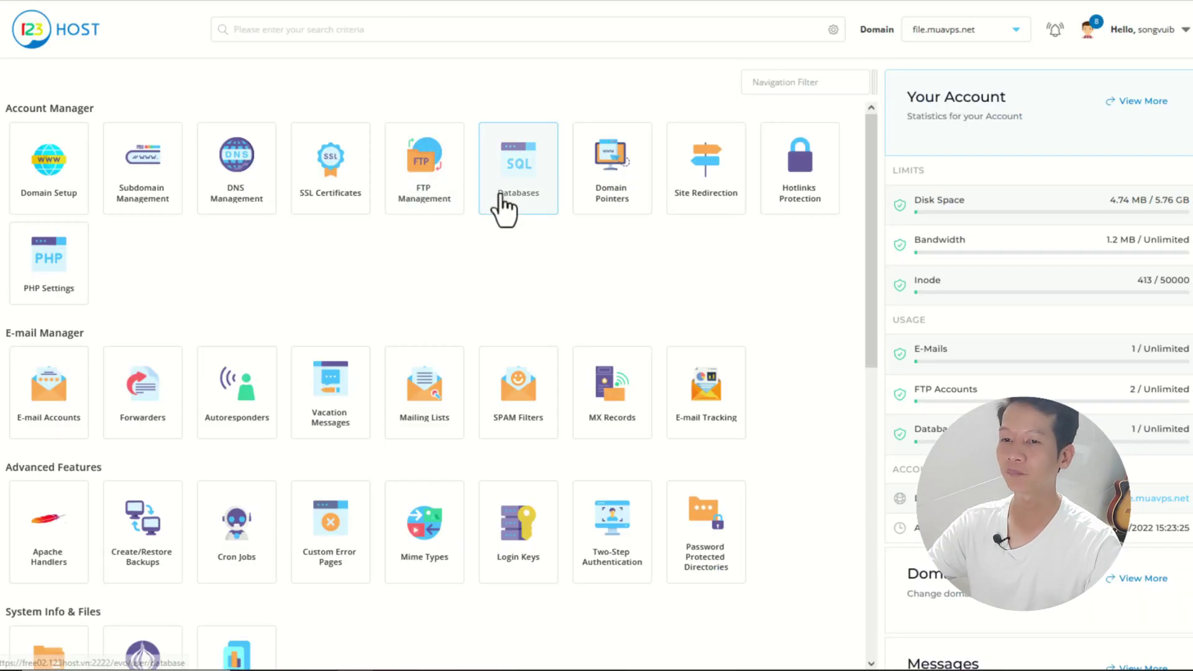
# Step: In the 123HOST hosting control panel, open DNS Management and locate the IP address in the A record for file.muavps.net
pyautogui.scroll(-8, 623, 233)
pyautogui.scroll(8, 623, 234)
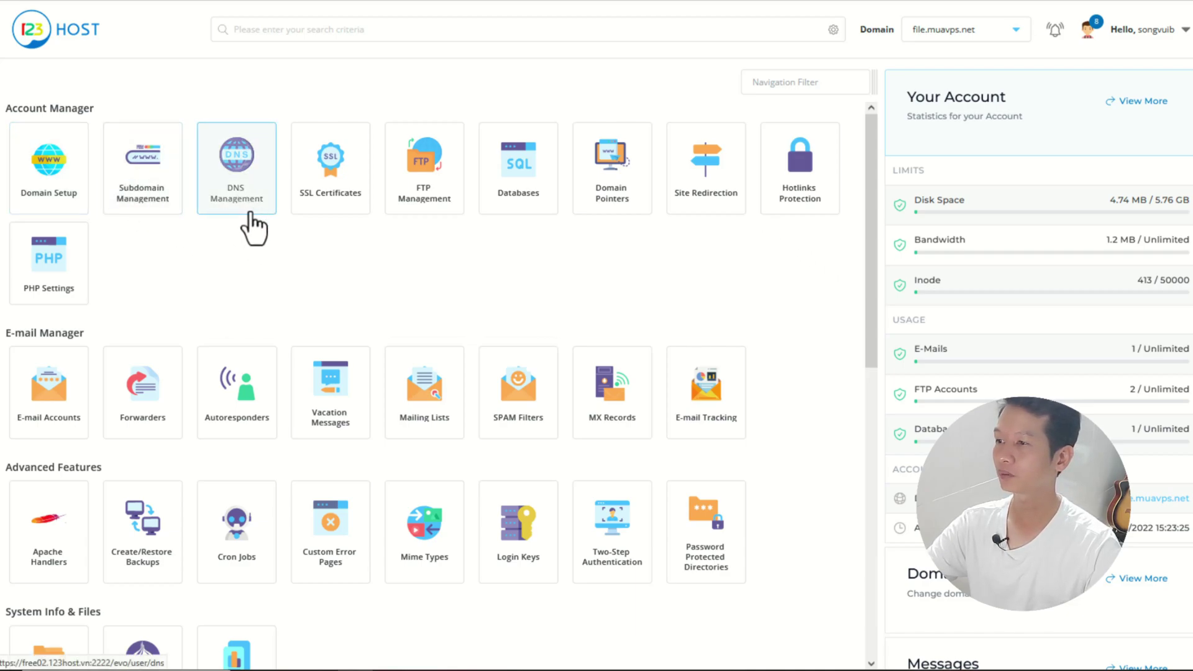
pyautogui.click(243, 213)
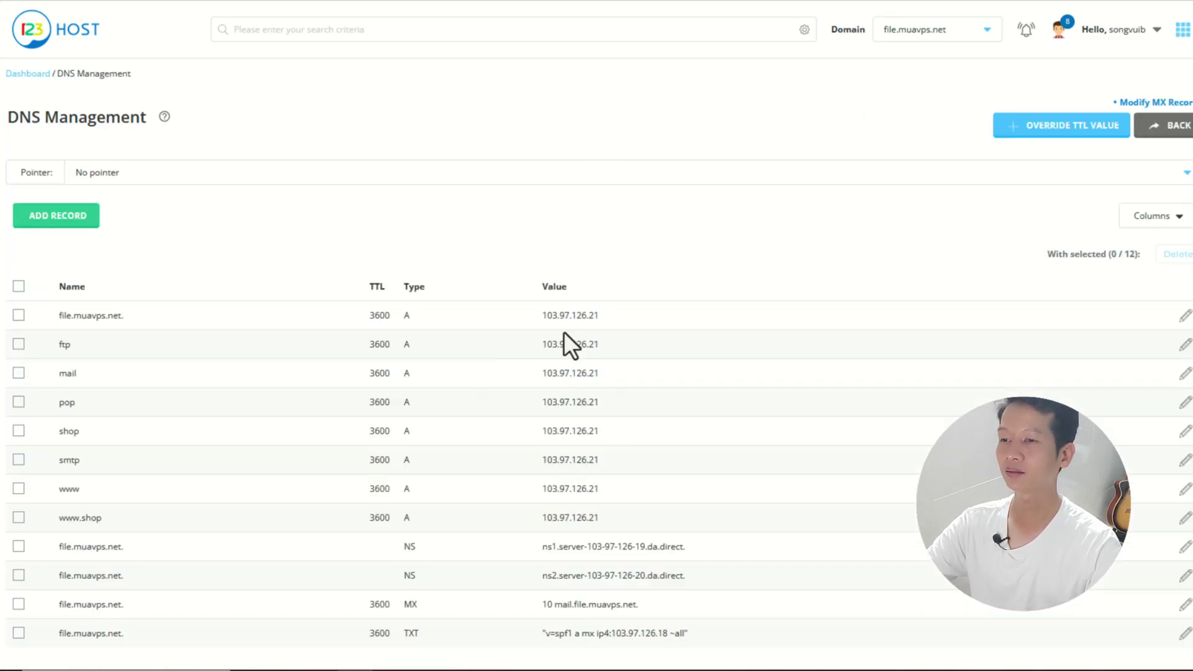
pyautogui.moveTo(546, 315); pyautogui.dragTo(562, 317)
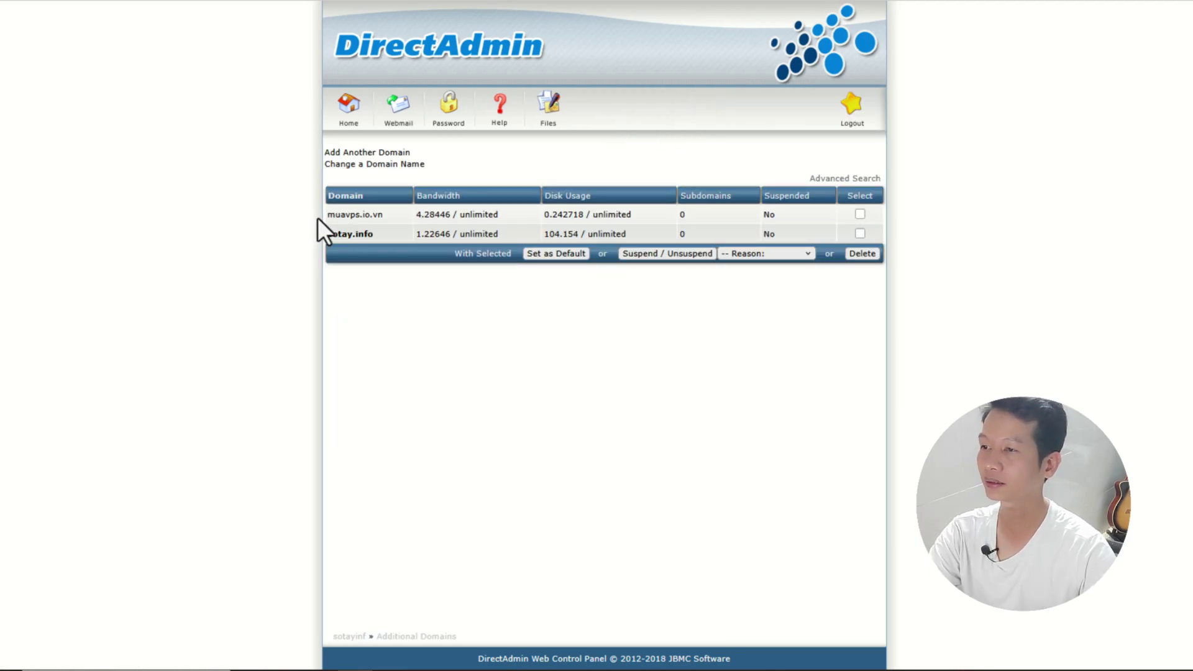
# Step: Check in DirectAdmin that muavps.io.vn is among the hosting account's domains, and look over the cPanel tools
pyautogui.moveTo(319, 217); pyautogui.dragTo(334, 215)
pyautogui.click(426, 313)
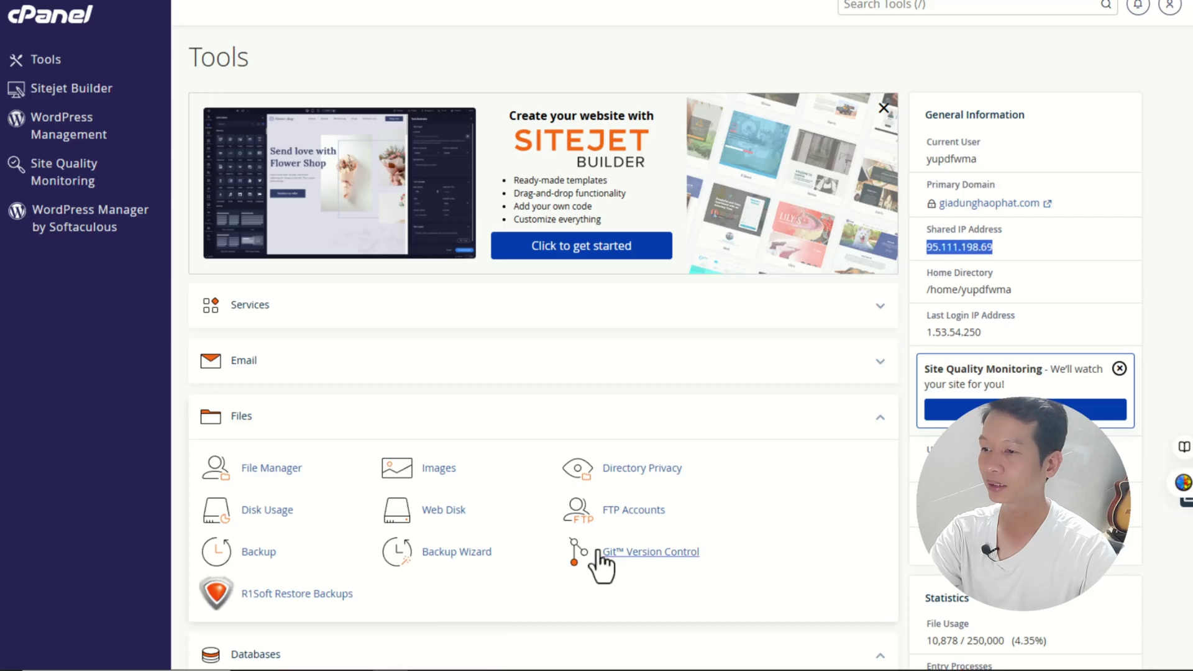
pyautogui.scroll(-6, 642, 450)
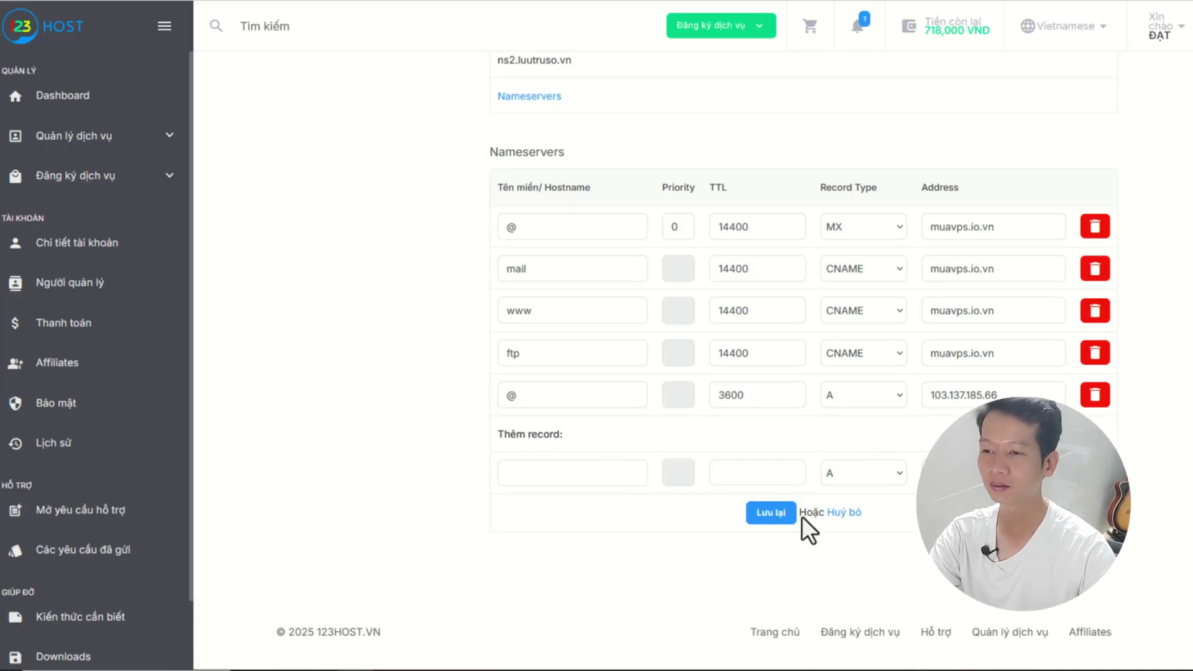
# Step: In the DNS records of muavps.io.vn on 123HOST, fill in and submit an A record with hostname @ and address 103.137.185.66
pyautogui.click(857, 475)
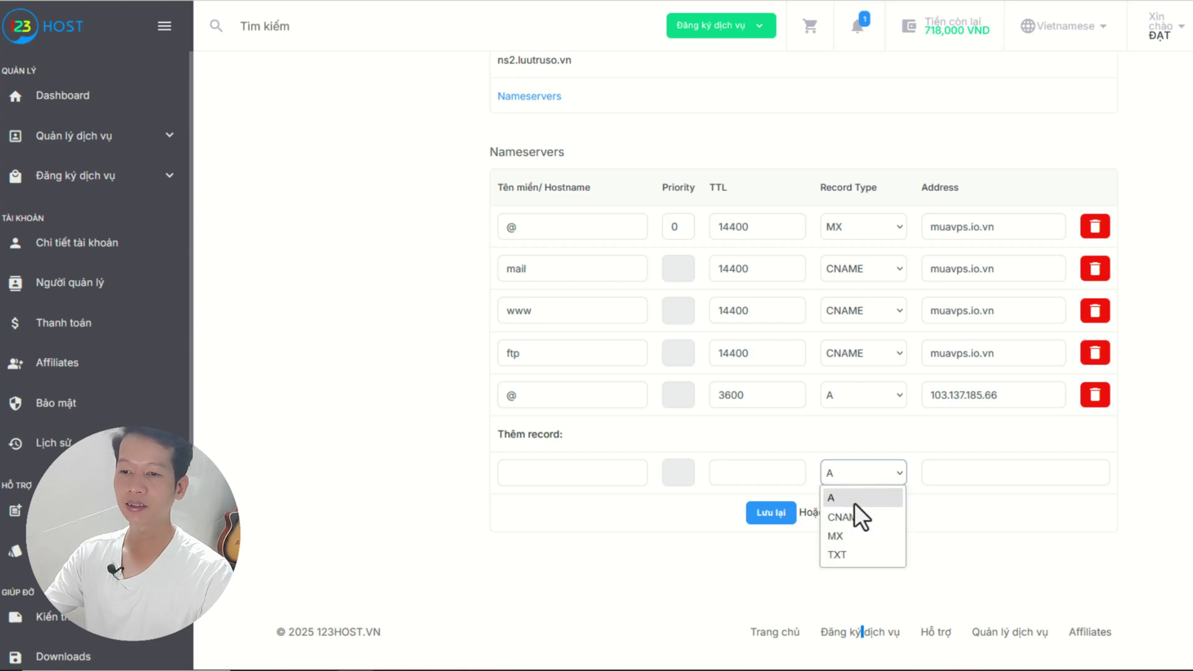
pyautogui.click(854, 497)
pyautogui.click(984, 476)
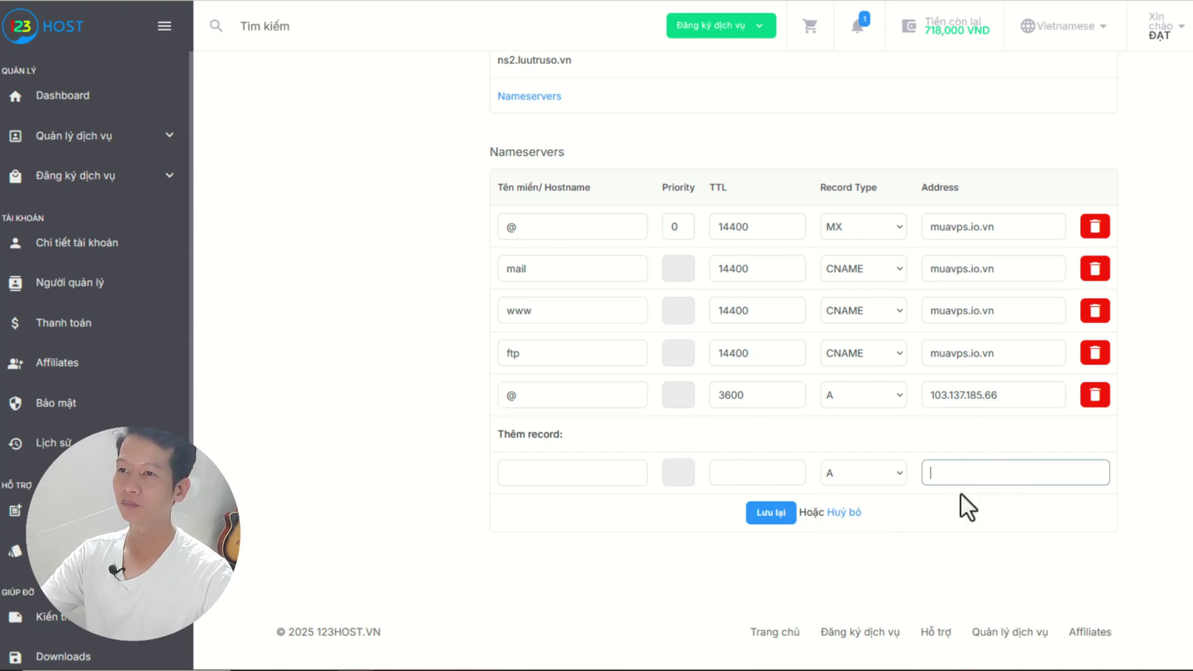
pyautogui.write('103.137.185.66')
pyautogui.moveTo(710, 186); pyautogui.dragTo(740, 196)
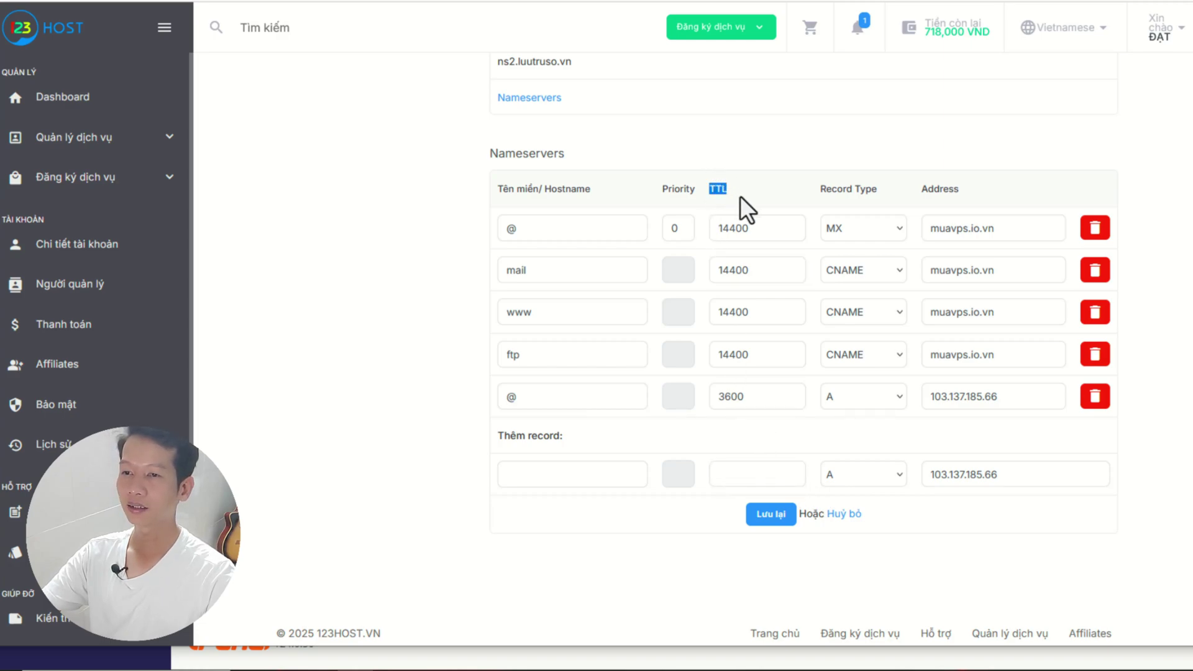
pyautogui.click(514, 501)
pyautogui.click(523, 480)
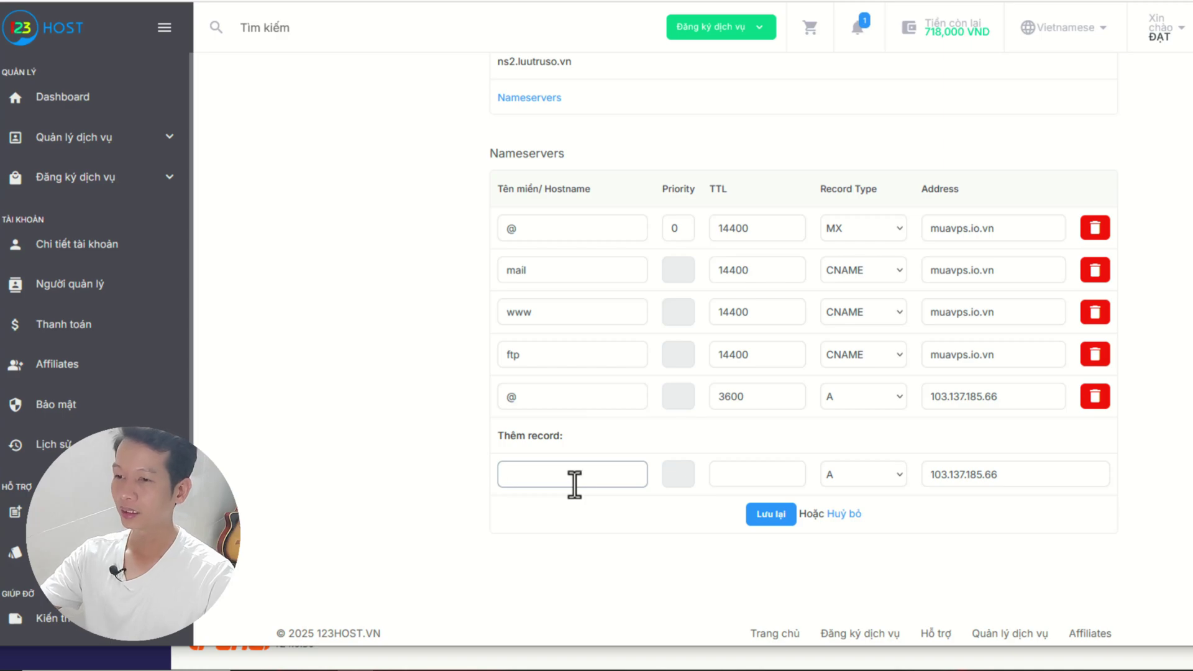
pyautogui.write('@')
pyautogui.click(581, 555)
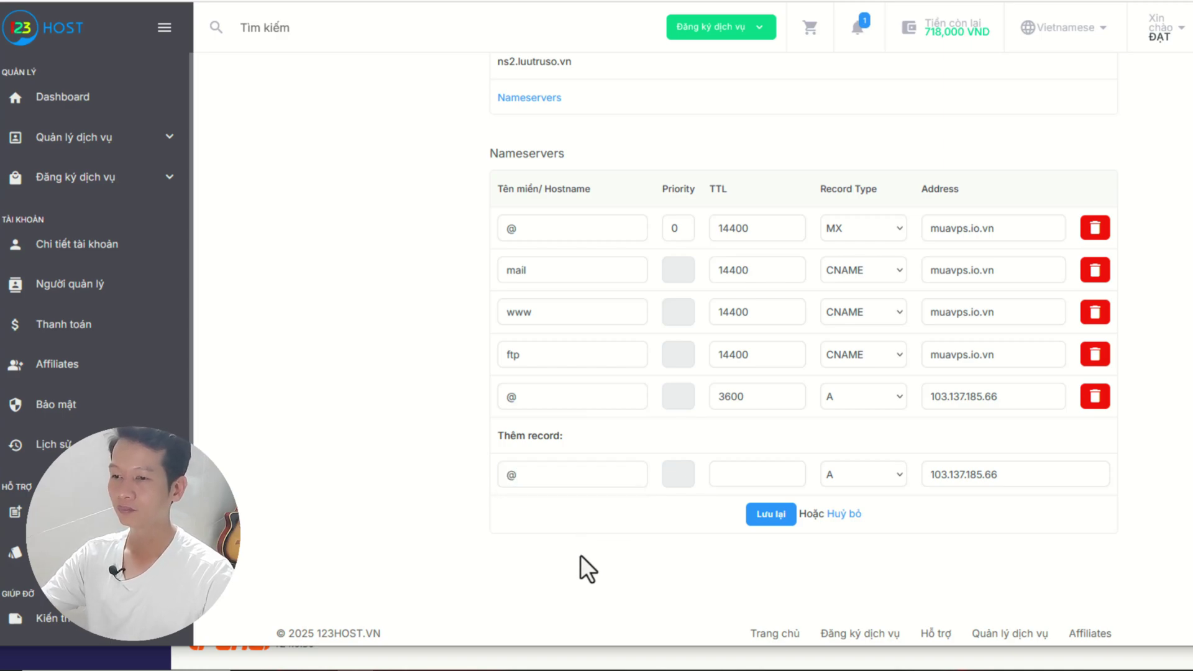
pyautogui.click(782, 528)
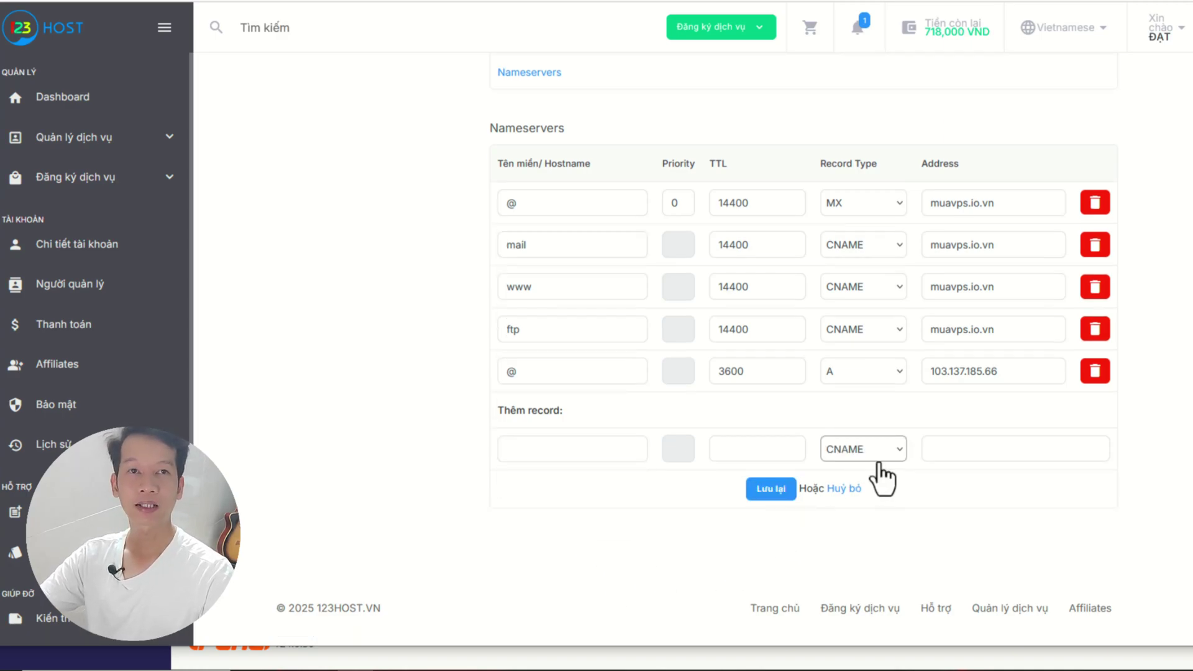
# Step: Fill in a new CNAME record with hostname www and address muavps.io.vn, copied from an existing record
pyautogui.click(950, 451)
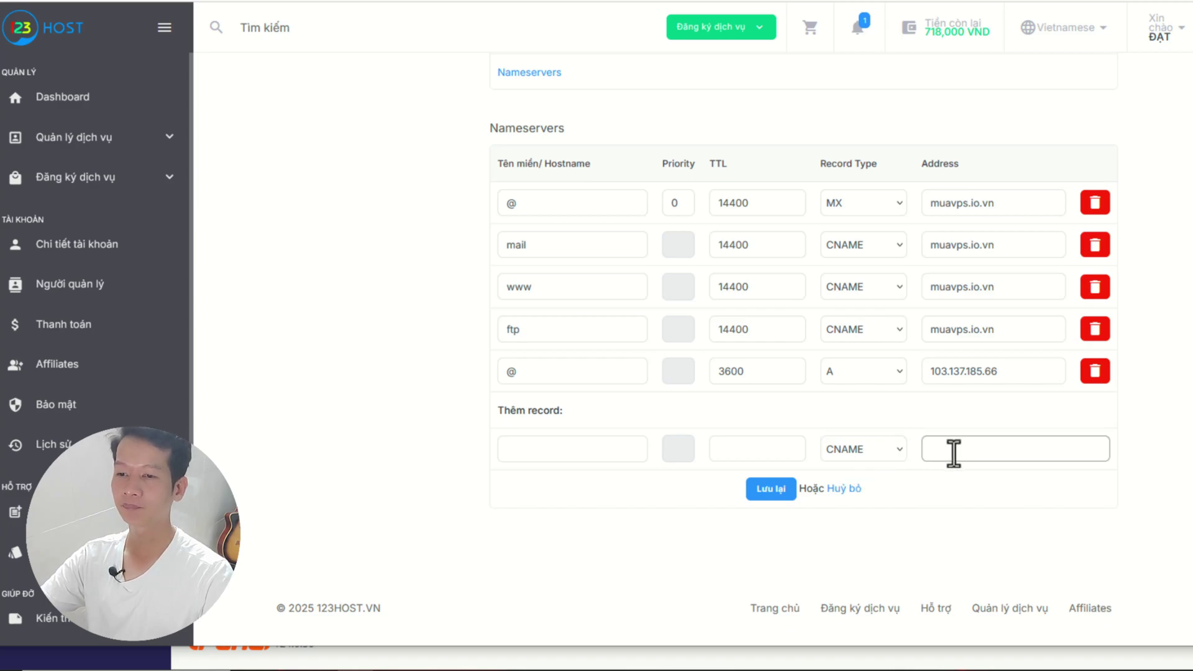
pyautogui.click(589, 449)
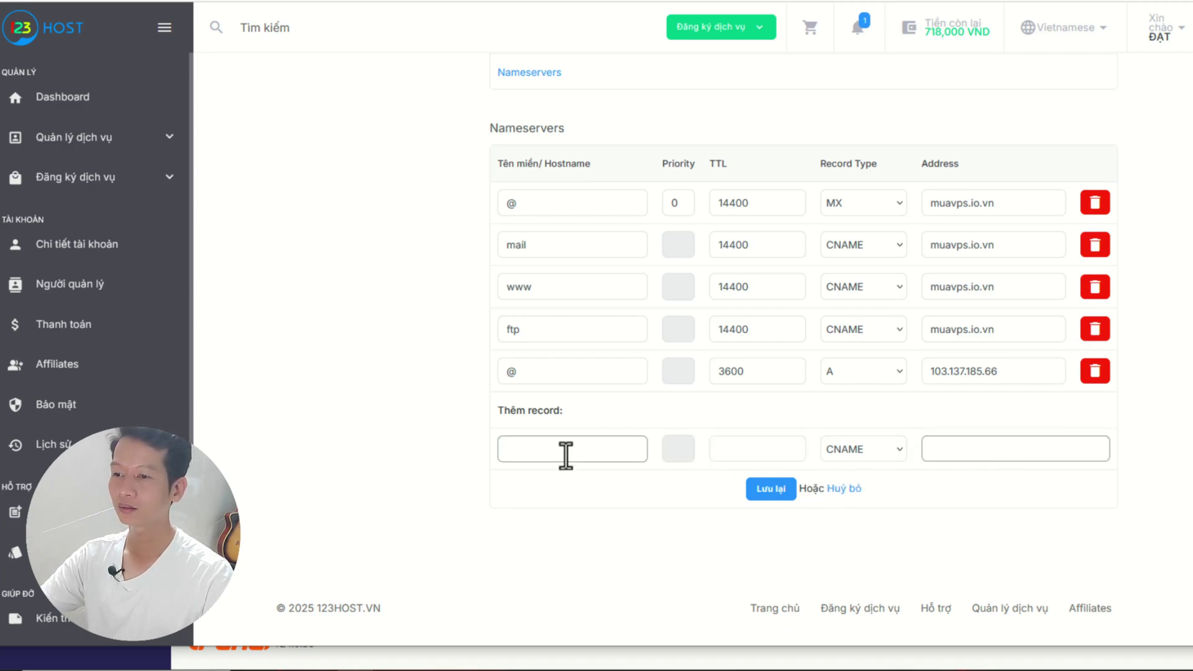
pyautogui.write('u')
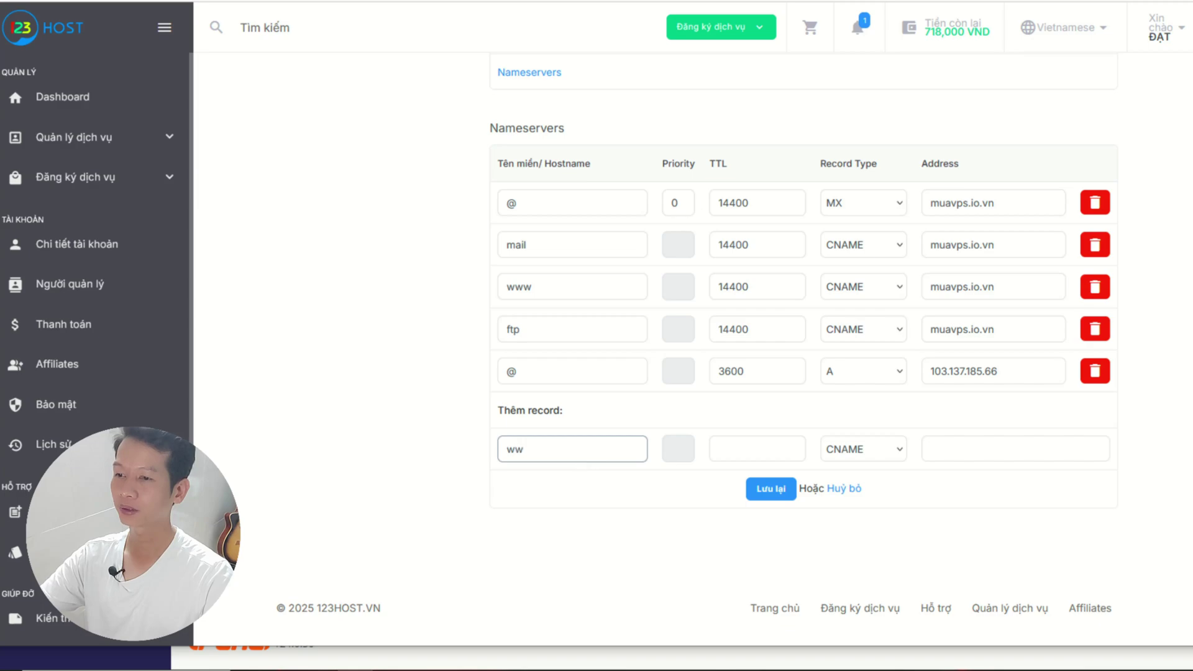
pyautogui.click(955, 453)
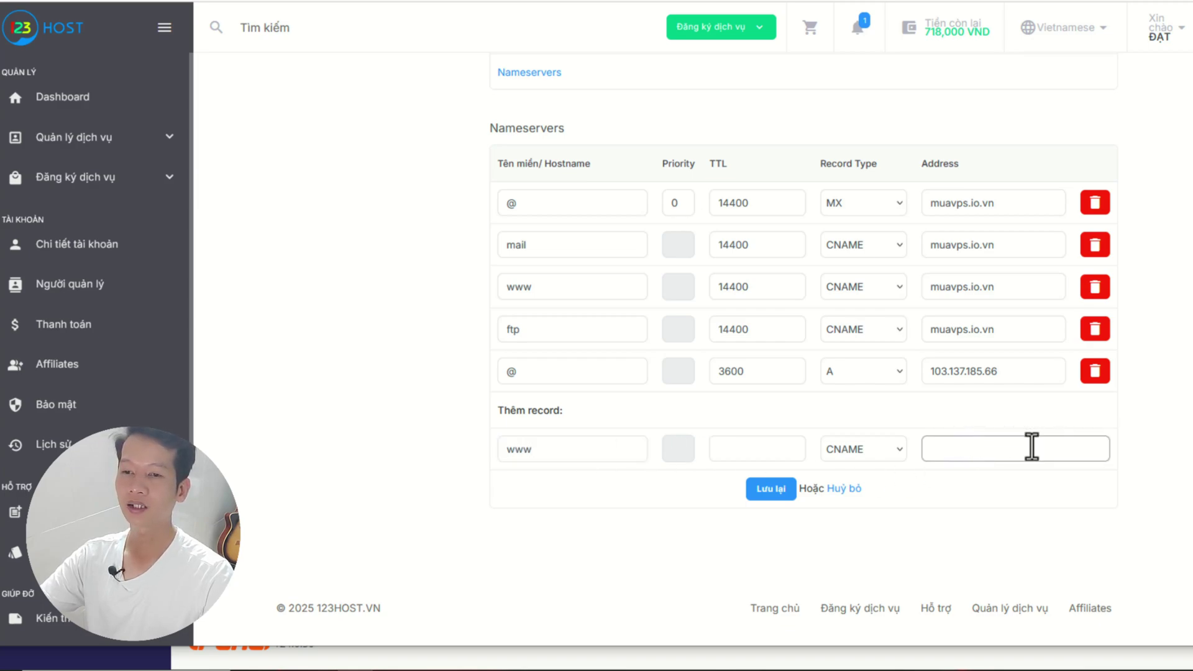
pyautogui.tripleClick(994, 333)
pyautogui.hotkey('ctrl', 'c')
pyautogui.click(1004, 452)
pyautogui.hotkey('ctrl', 'v')
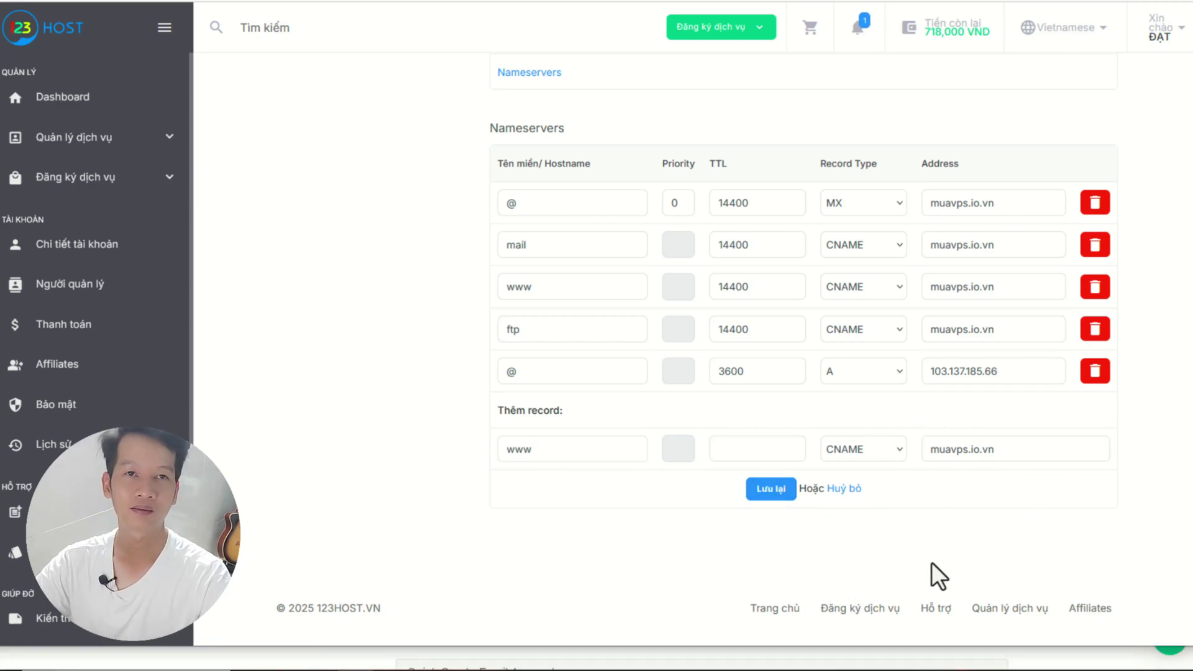
pyautogui.click(863, 449)
pyautogui.click(867, 496)
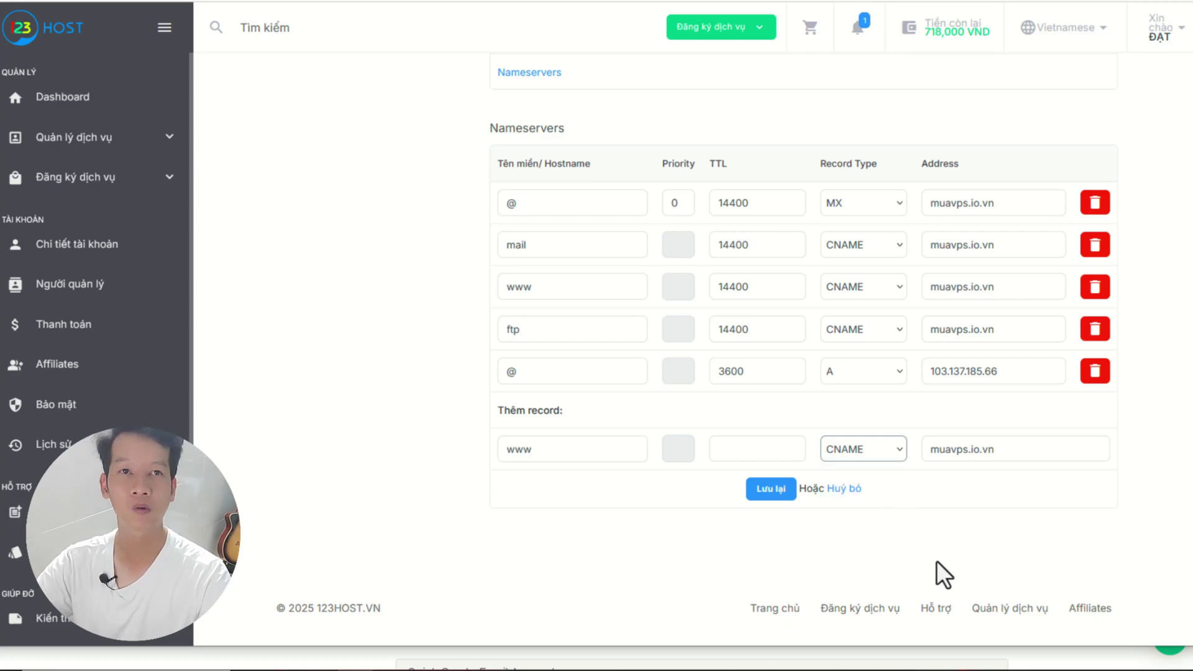
pyautogui.click(559, 452)
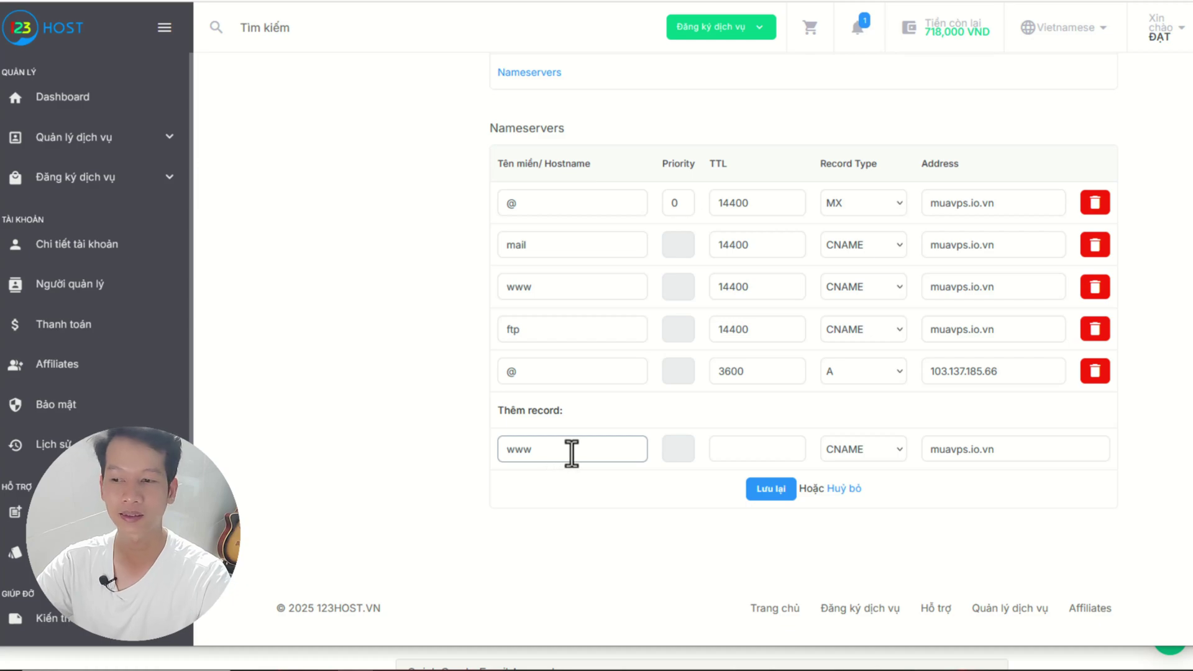
# Step: Check the hostname www and address muavps.io.vn in the new CNAME record, and submit the record
pyautogui.moveTo(570, 453); pyautogui.dragTo(506, 453)
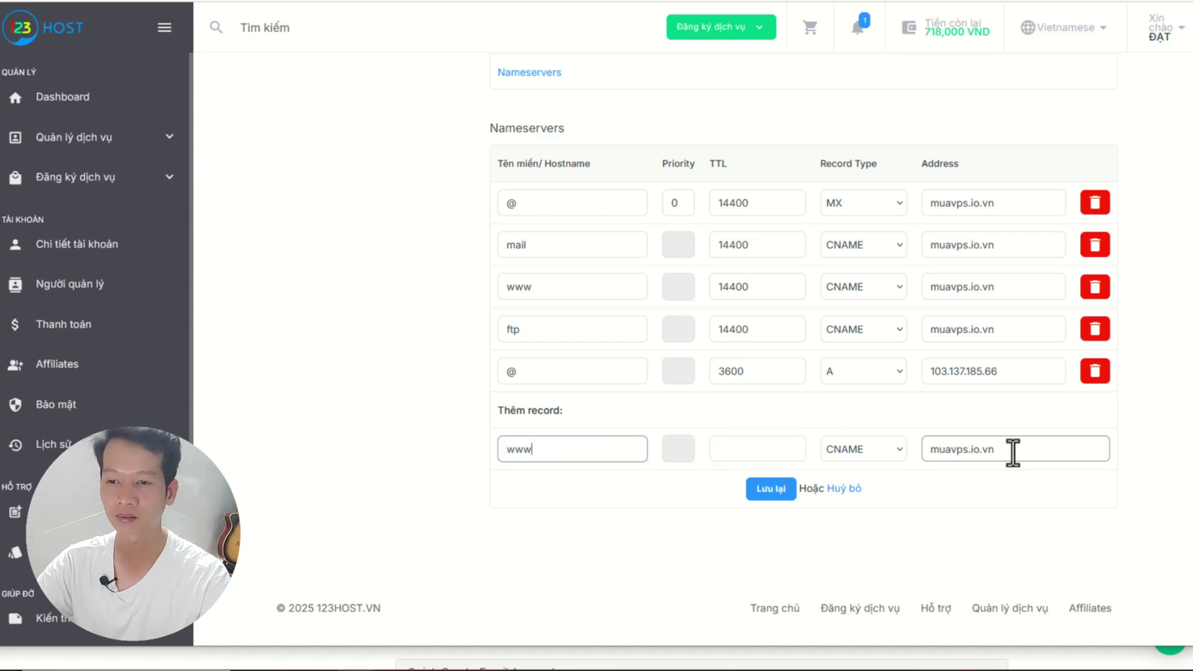
pyautogui.moveTo(1014, 452); pyautogui.dragTo(916, 453)
pyautogui.click(593, 453)
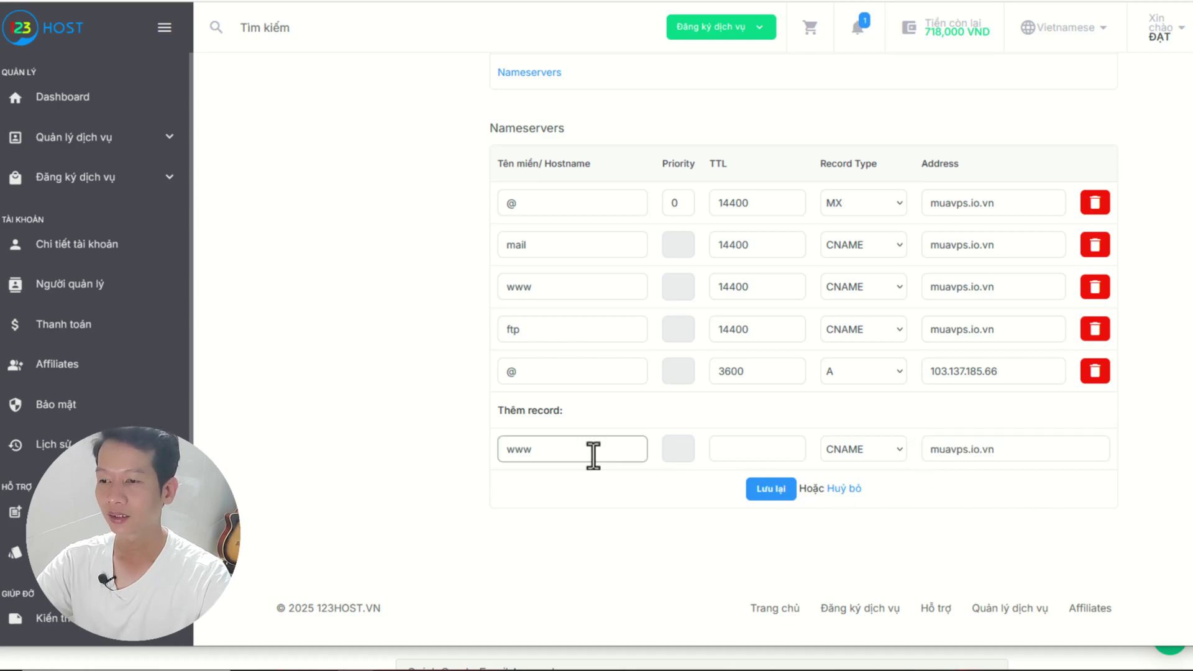
pyautogui.doubleClick(518, 449)
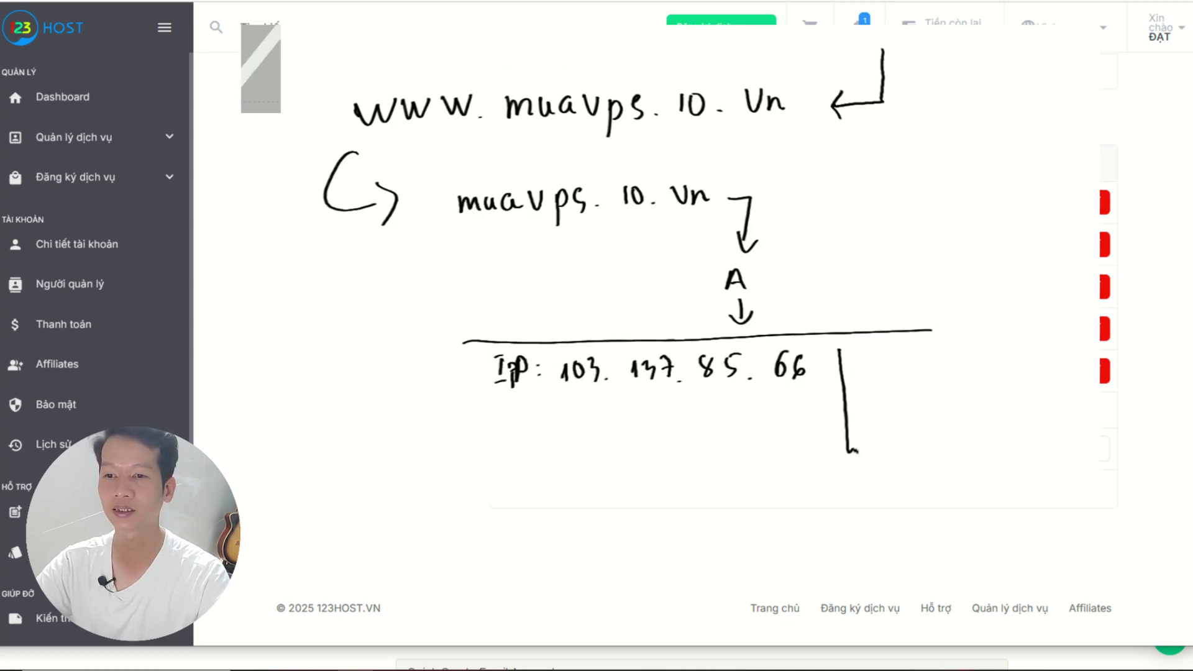
pyautogui.press('Escape')
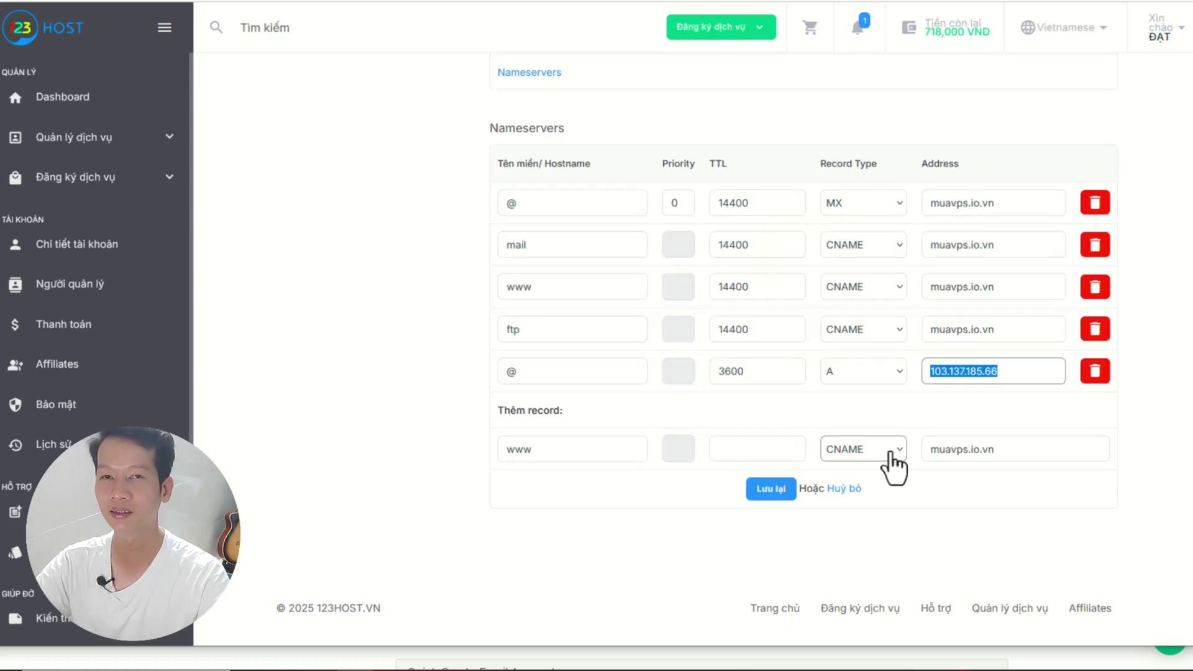
pyautogui.click(553, 450)
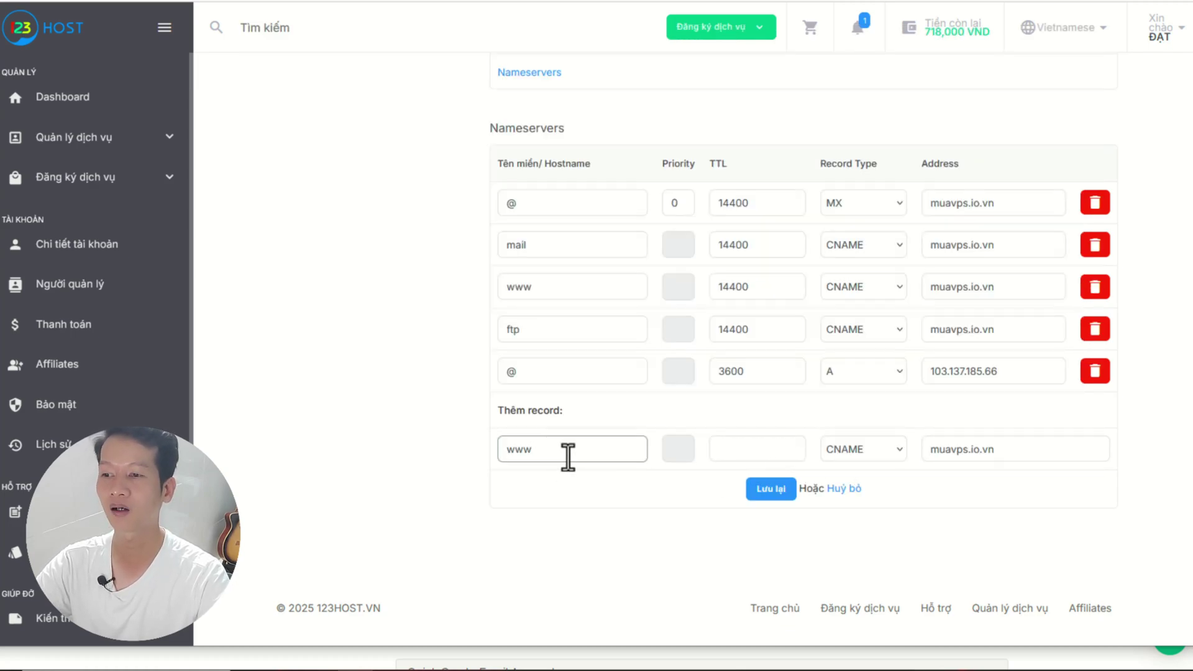
pyautogui.moveTo(568, 455); pyautogui.dragTo(498, 450)
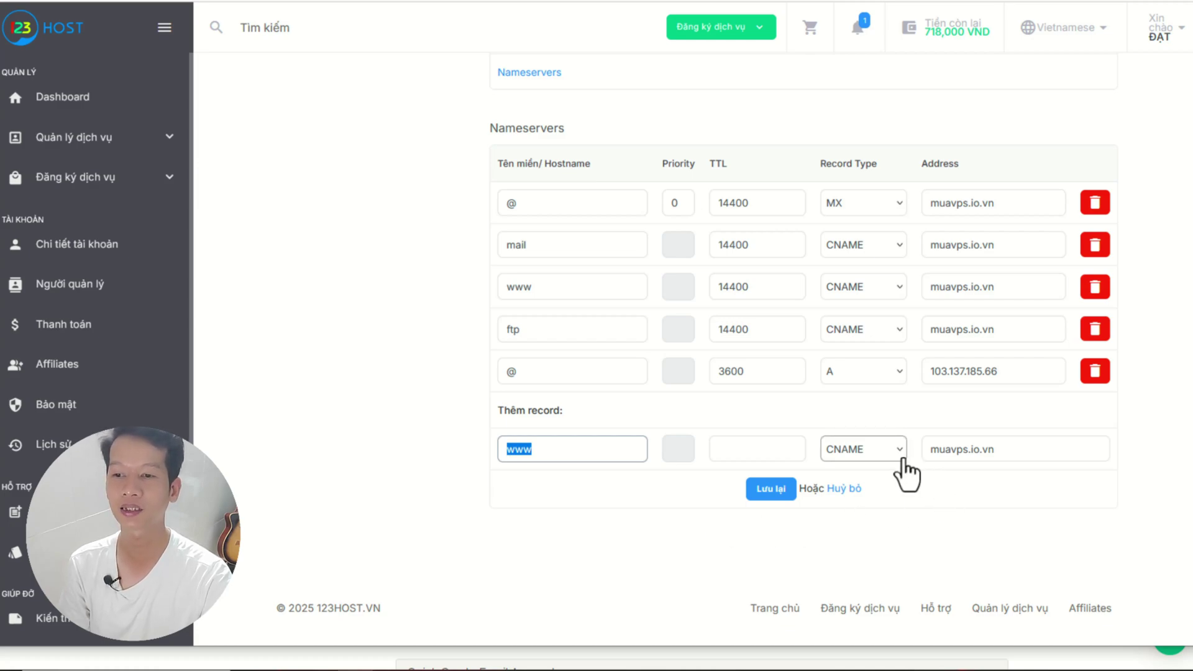
pyautogui.press('Return')
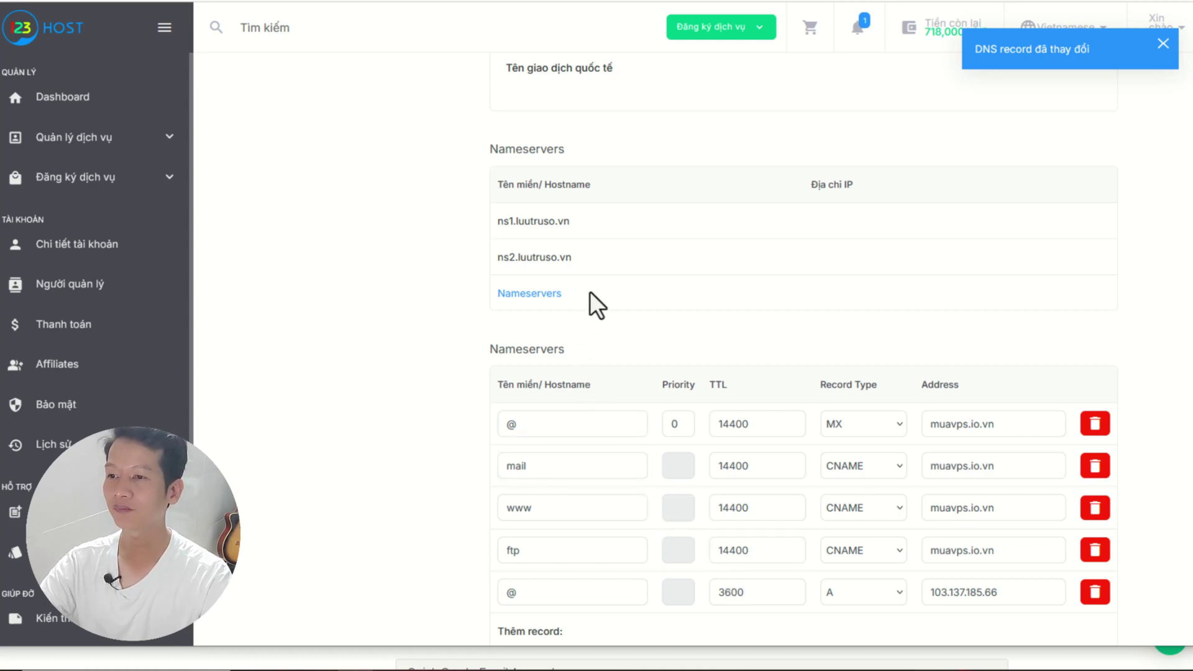
# Step: Examine the nameserver entries of muavps.io.vn on 123HOST and the NameServers settings of sotay.info on NameSilo
pyautogui.moveTo(590, 292); pyautogui.dragTo(686, 261)
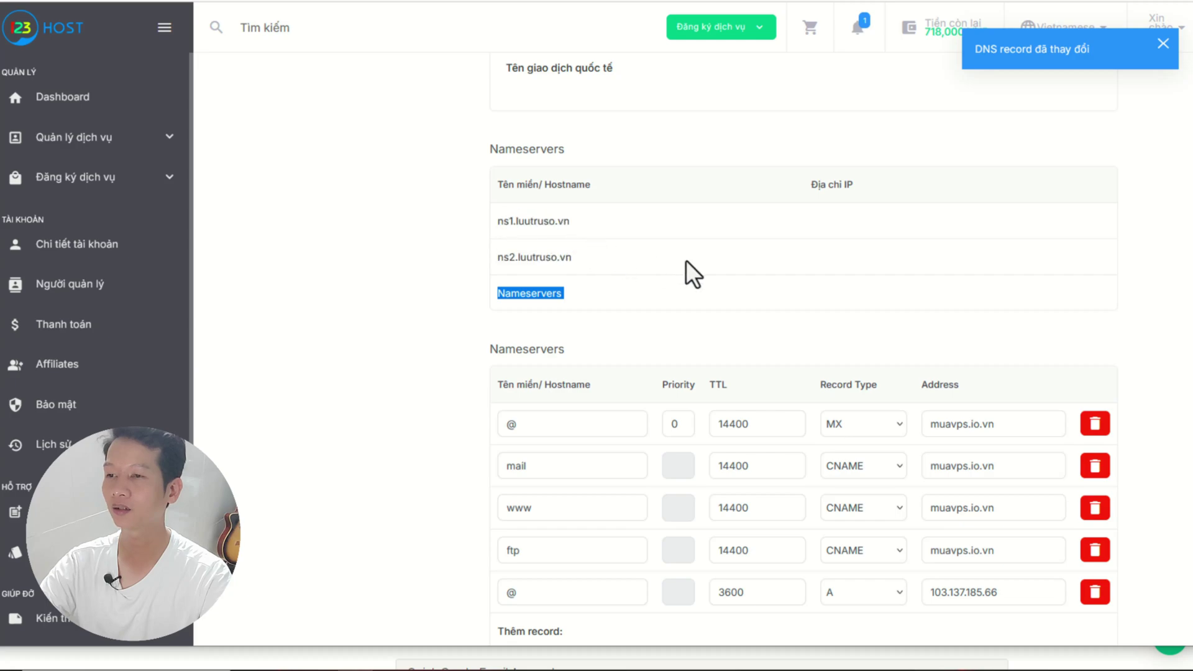
pyautogui.click(632, 292)
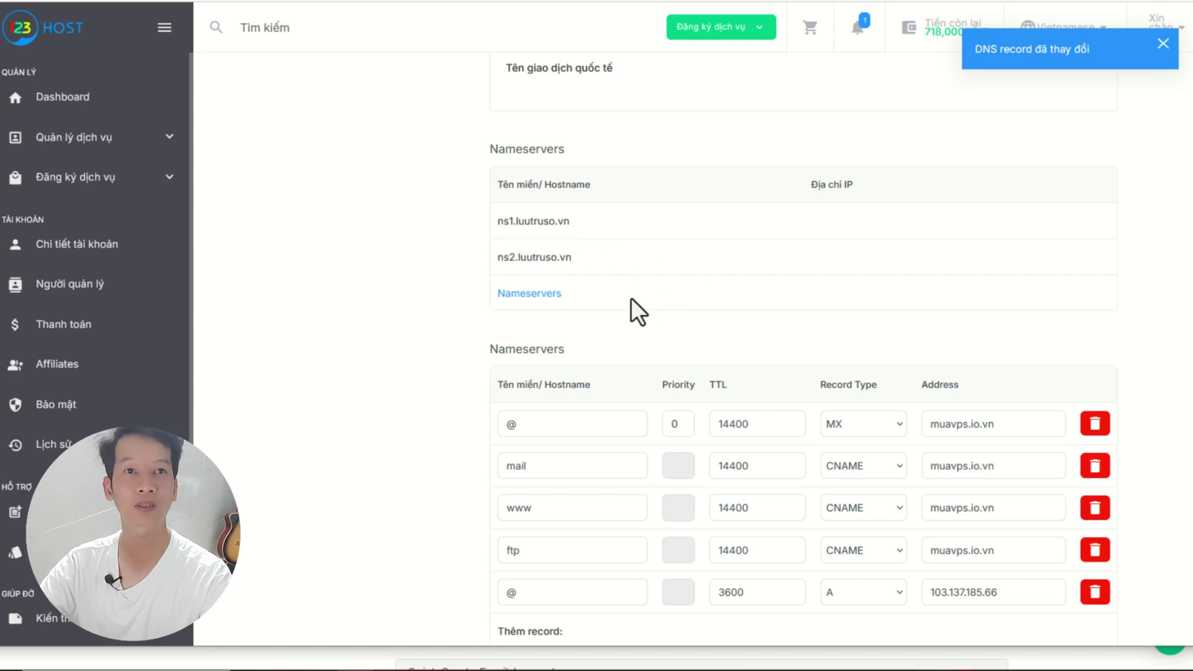
pyautogui.scroll(2, 632, 297)
pyautogui.scroll(-3, 631, 297)
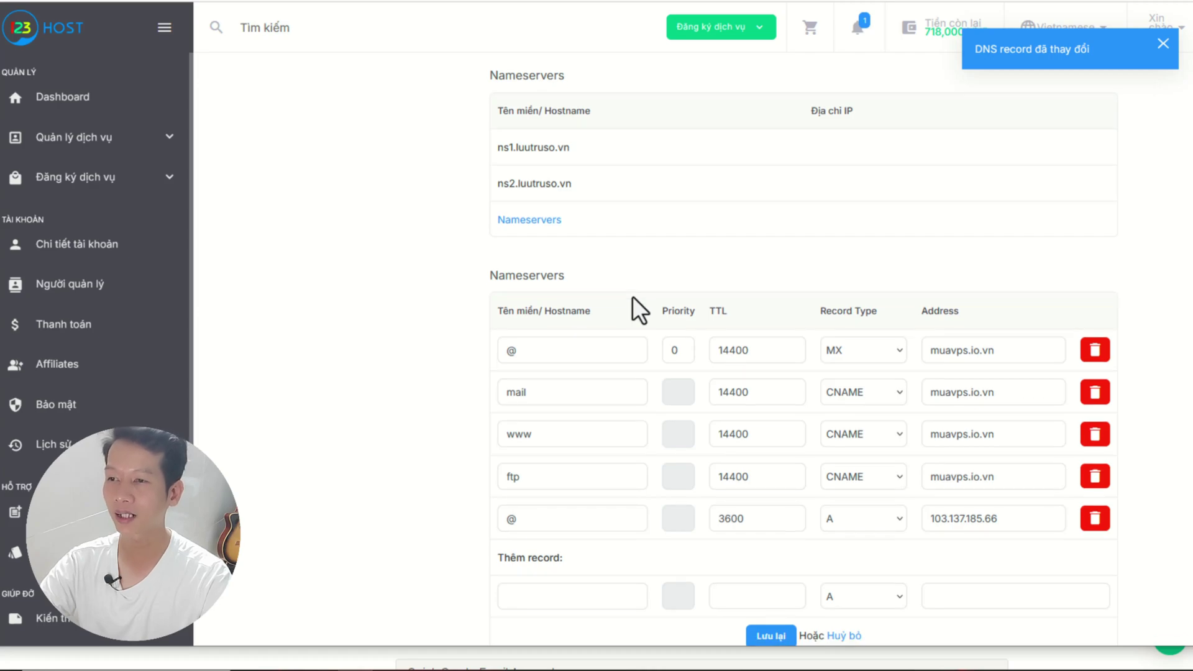
pyautogui.scroll(2, 632, 295)
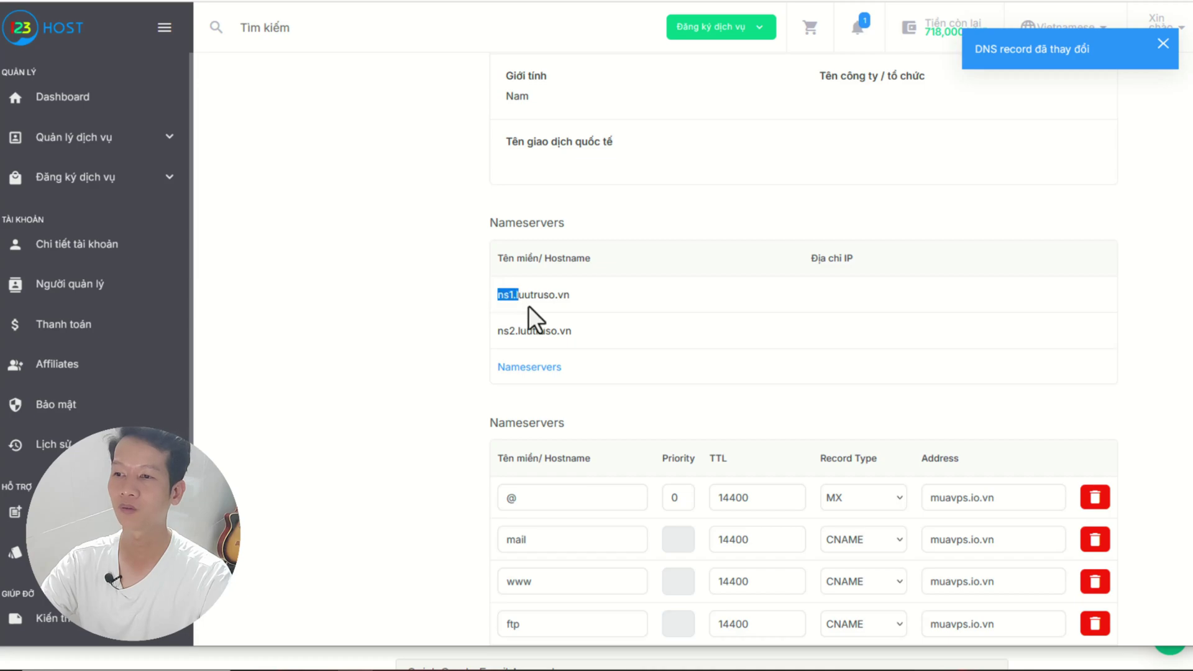
pyautogui.click(578, 314)
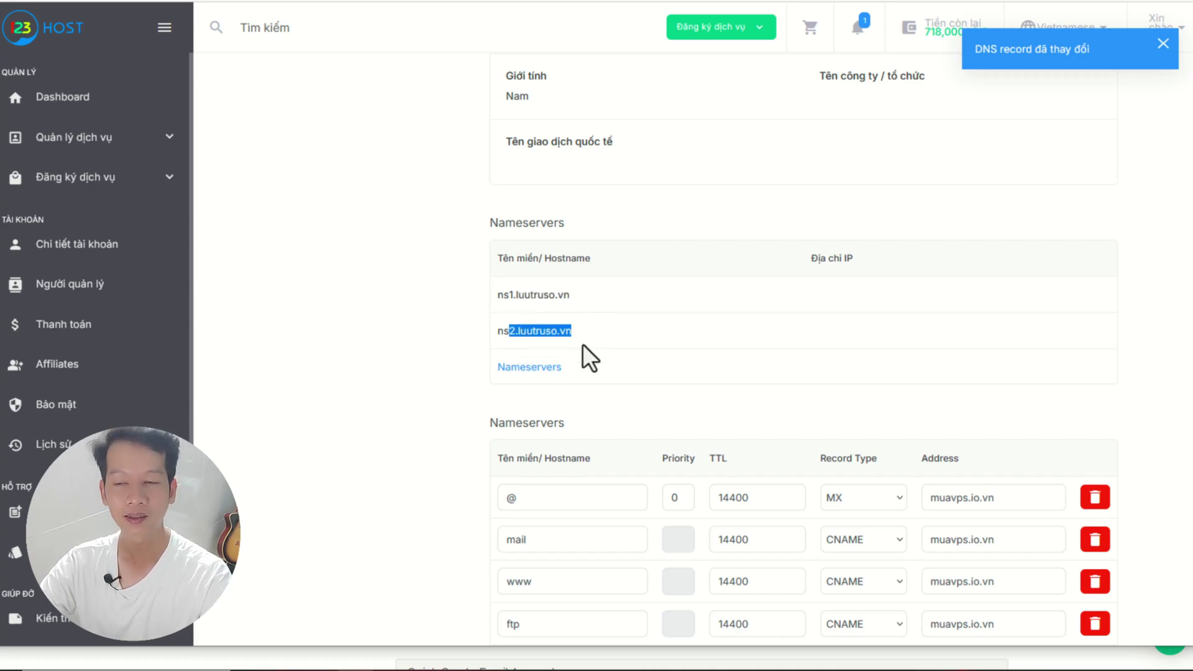
pyautogui.moveTo(595, 343); pyautogui.dragTo(495, 299)
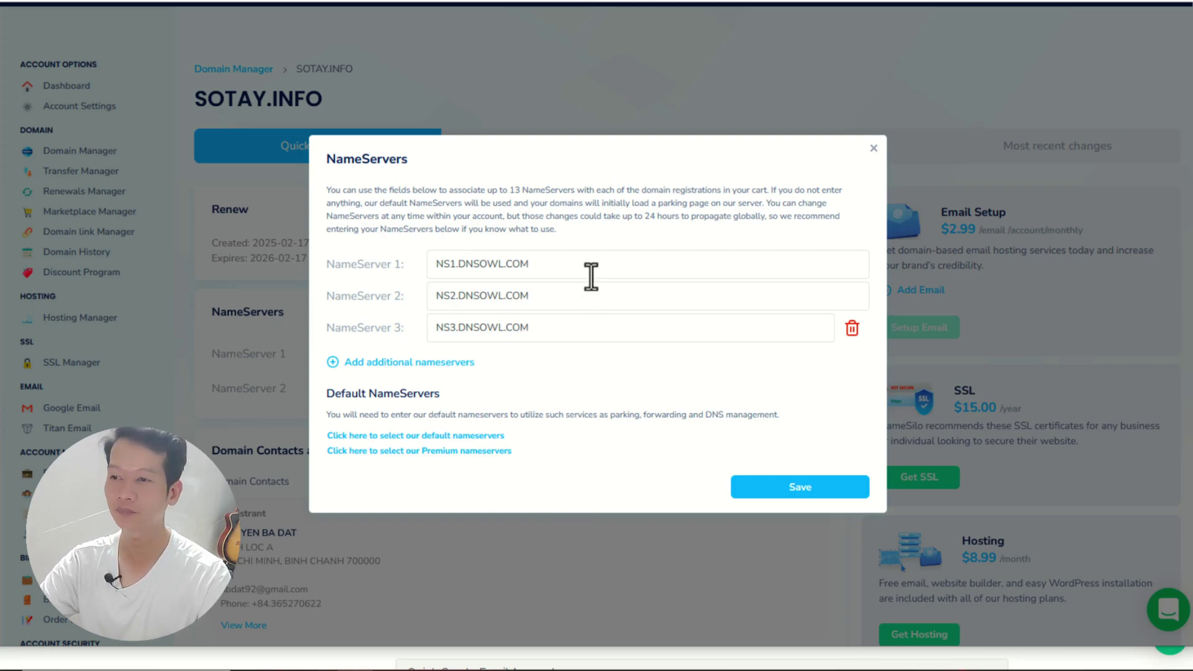
pyautogui.moveTo(532, 264); pyautogui.dragTo(445, 264)
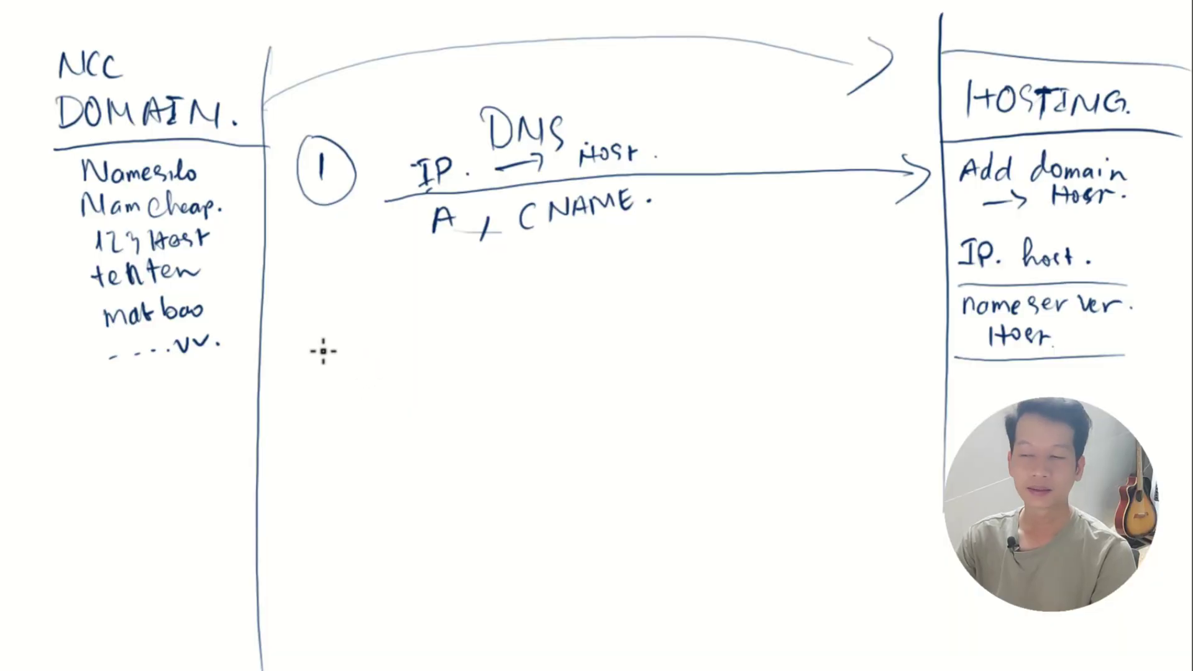
# Step: On the whiteboard, draw a circled 2 below method 1, with an arrow towards the Hosting column labelled Nameservers
pyautogui.moveTo(314, 330); pyautogui.dragTo(339, 366)
pyautogui.moveTo(324, 292); pyautogui.dragTo(373, 324)
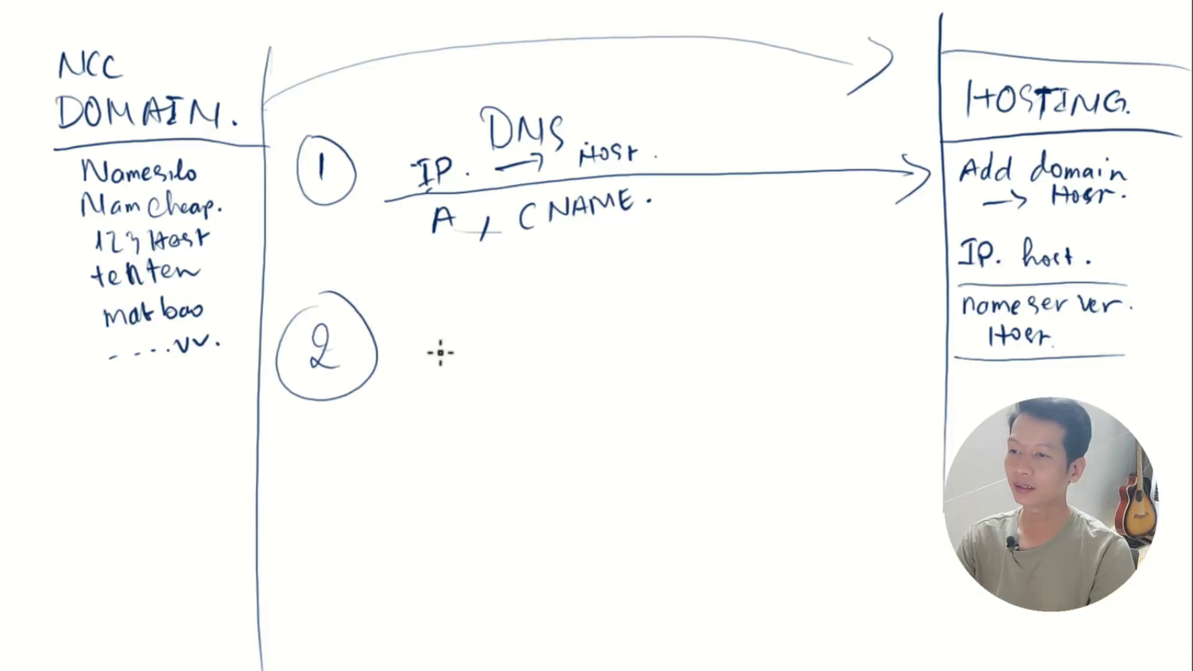
pyautogui.moveTo(407, 361); pyautogui.dragTo(801, 349)
pyautogui.moveTo(796, 329); pyautogui.dragTo(852, 389)
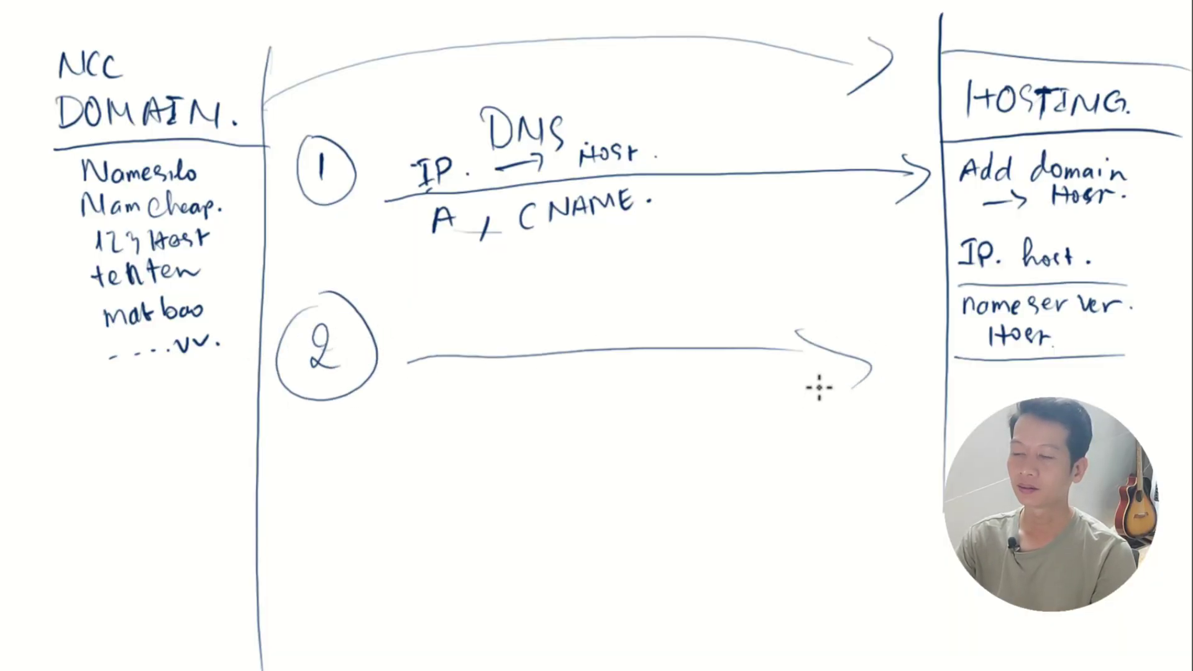
pyautogui.moveTo(429, 341)
pyautogui.mouseDown()
pyautogui.moveTo(460, 317)
pyautogui.moveTo(480, 332)
pyautogui.moveTo(613, 327)
pyautogui.mouseUp()
pyautogui.click(629, 333)
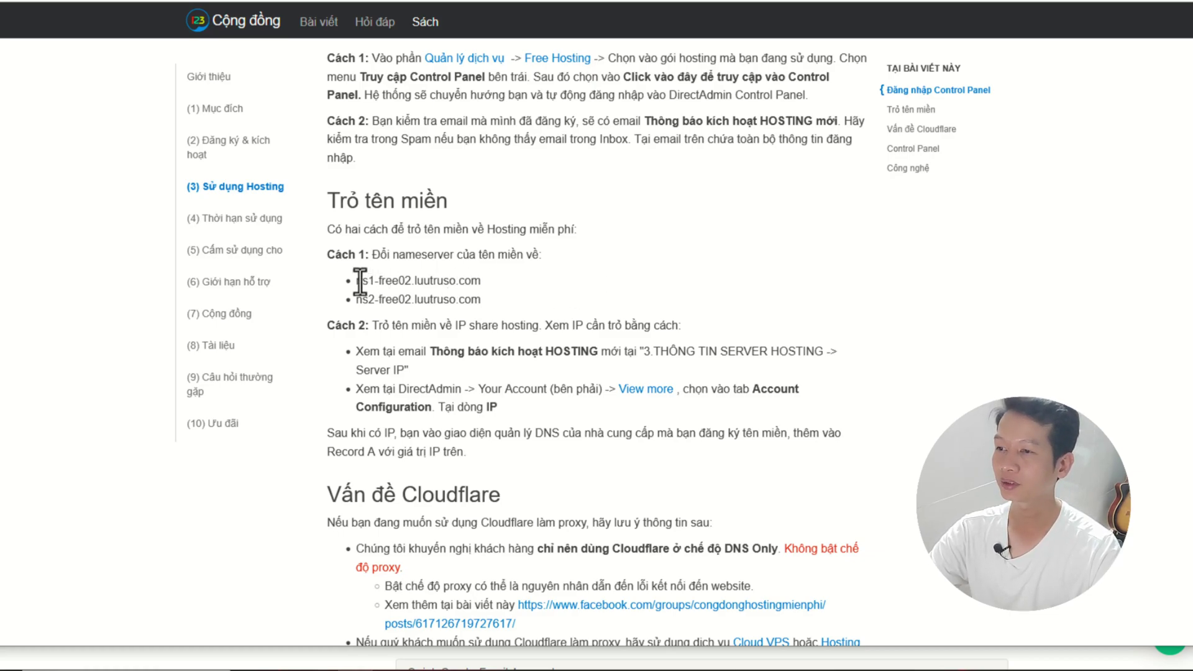
# Step: In the 123HOST community guide, look up the two nameservers for pointing a domain to the free hosting
pyautogui.moveTo(362, 281); pyautogui.dragTo(448, 281)
pyautogui.click(452, 353)
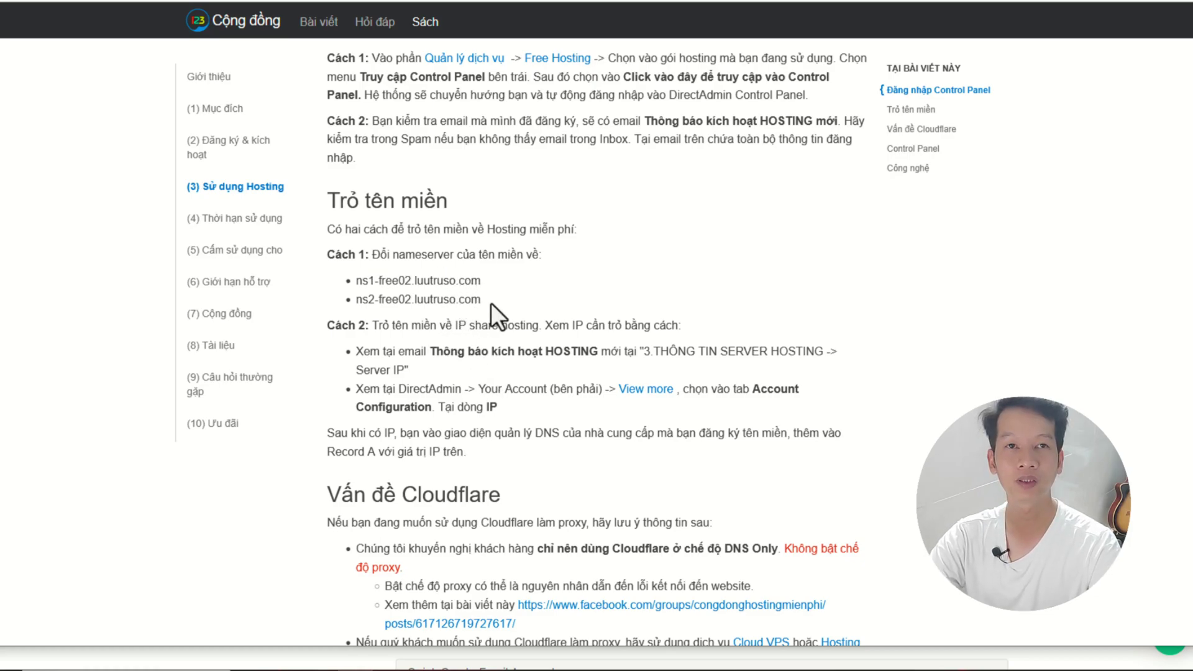
pyautogui.moveTo(482, 299); pyautogui.dragTo(366, 295)
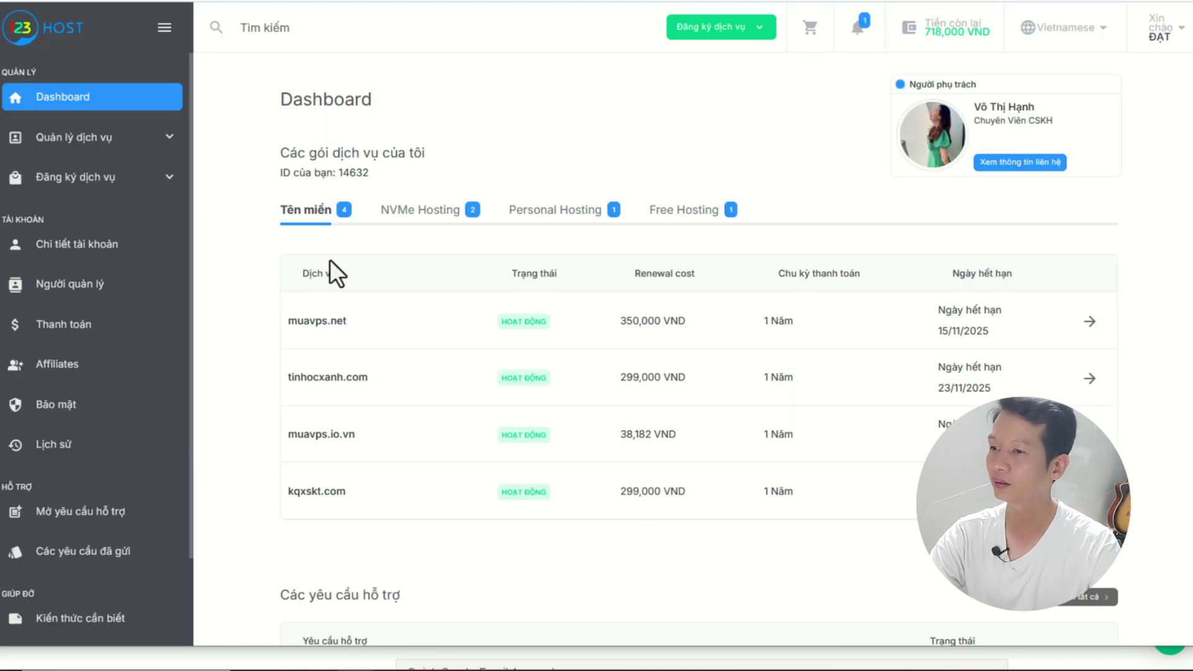
# Step: In the 123HOST client area, open the domain muavps.io.vn and bring up its nameserver change form
pyautogui.scroll(-5, 549, 245)
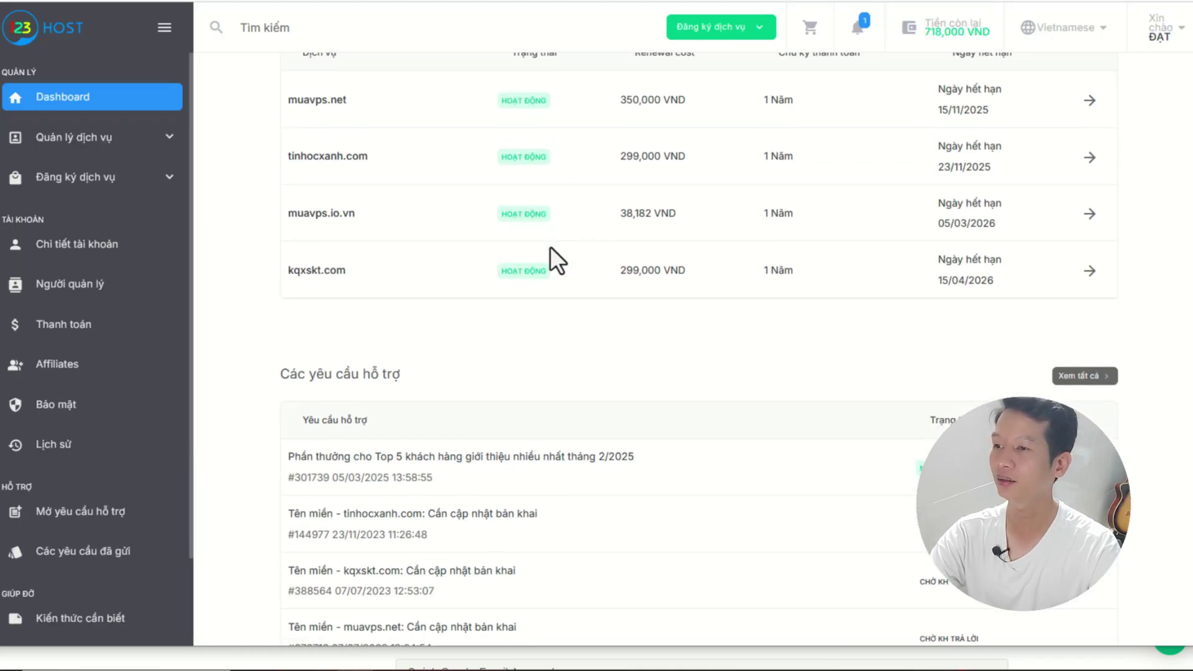
pyautogui.scroll(4, 550, 247)
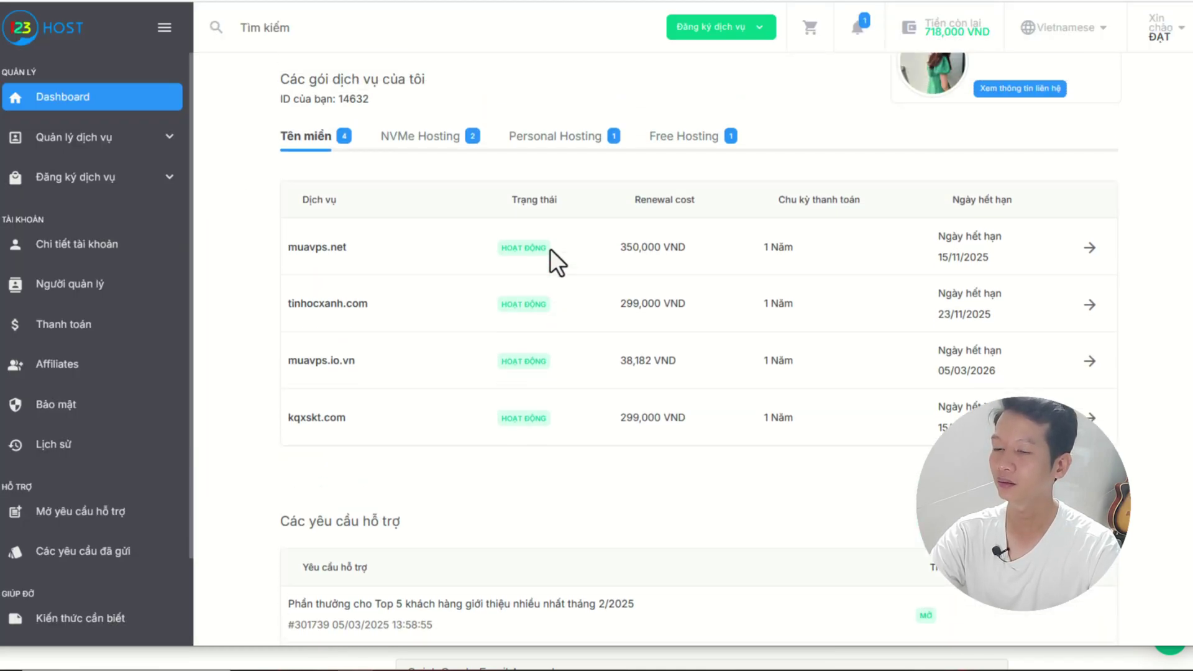
pyautogui.click(348, 367)
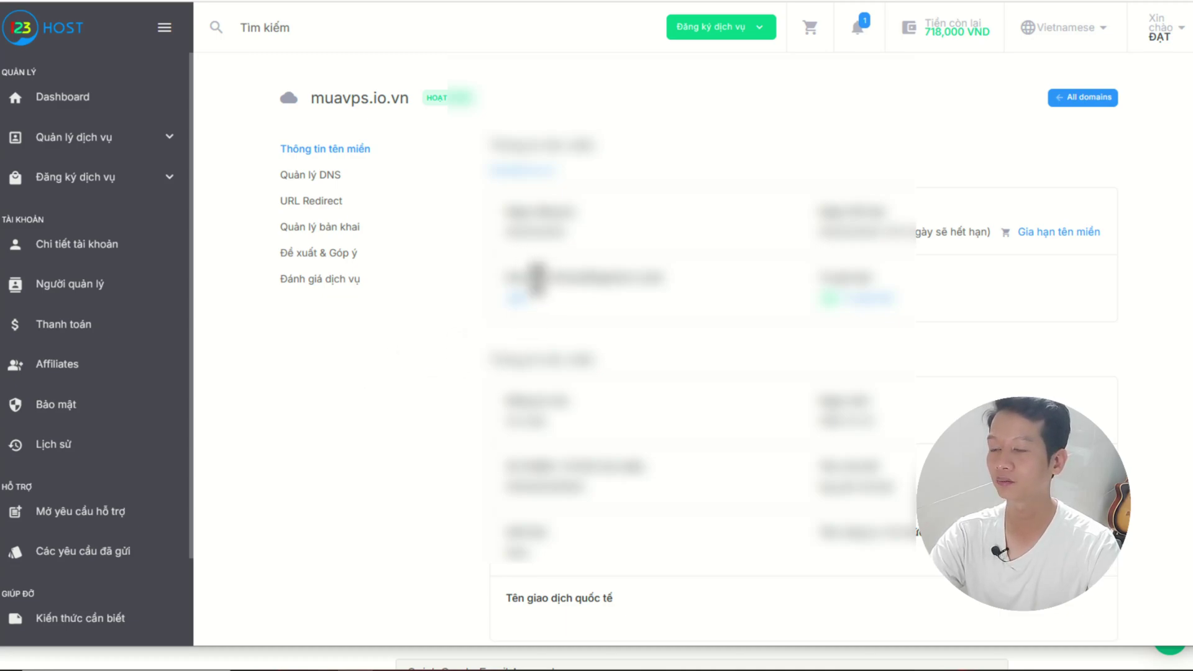
pyautogui.scroll(-4, 546, 386)
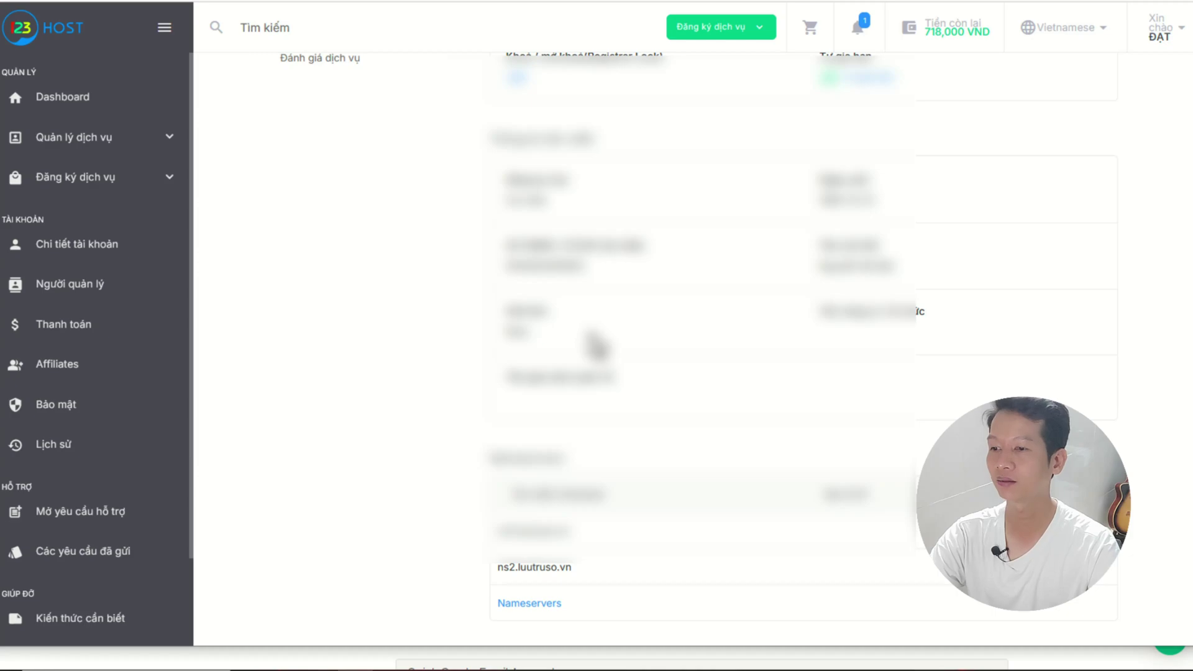
pyautogui.scroll(-2, 598, 342)
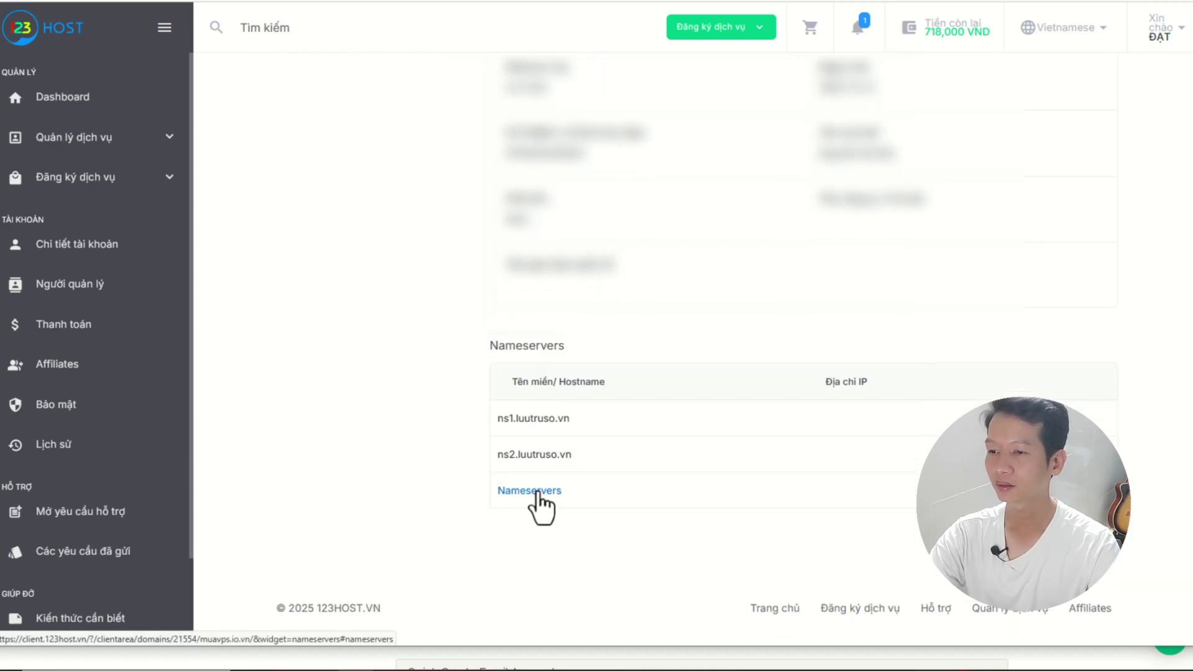
pyautogui.click(550, 491)
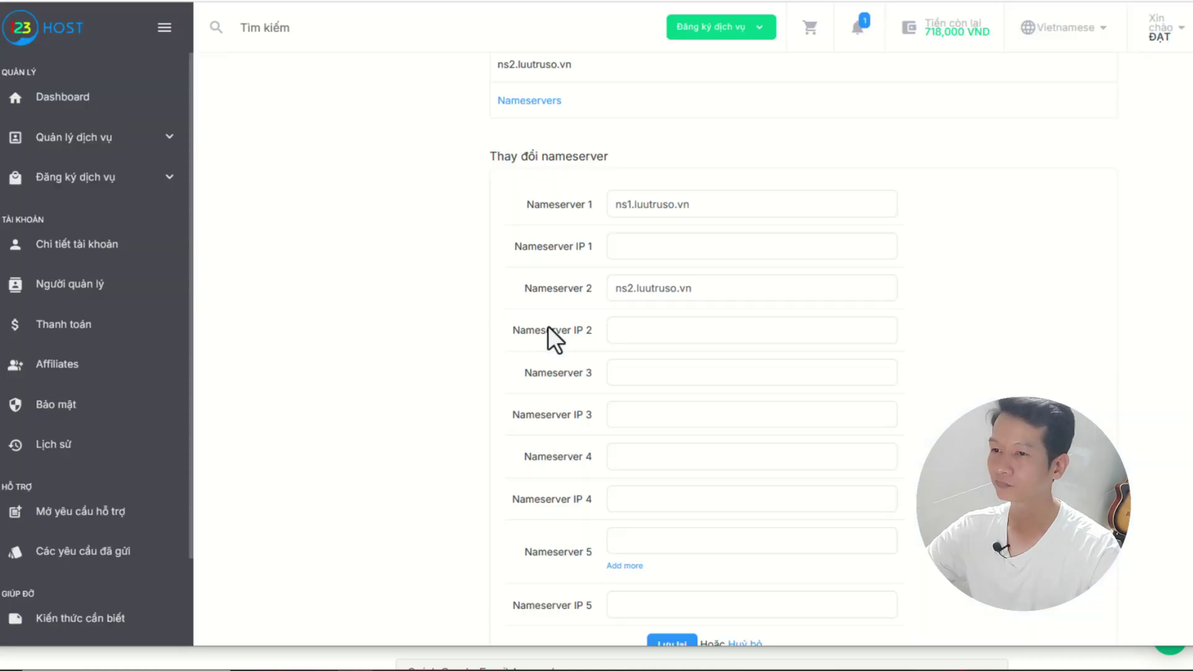
# Step: Set Nameserver 1 to ns1-free02.luutruso.com and Nameserver 2 to ns2-free02.luutruso.com for muavps.io.vn
pyautogui.moveTo(684, 205); pyautogui.dragTo(529, 215)
pyautogui.write('ns1-free02.luutruso.com')
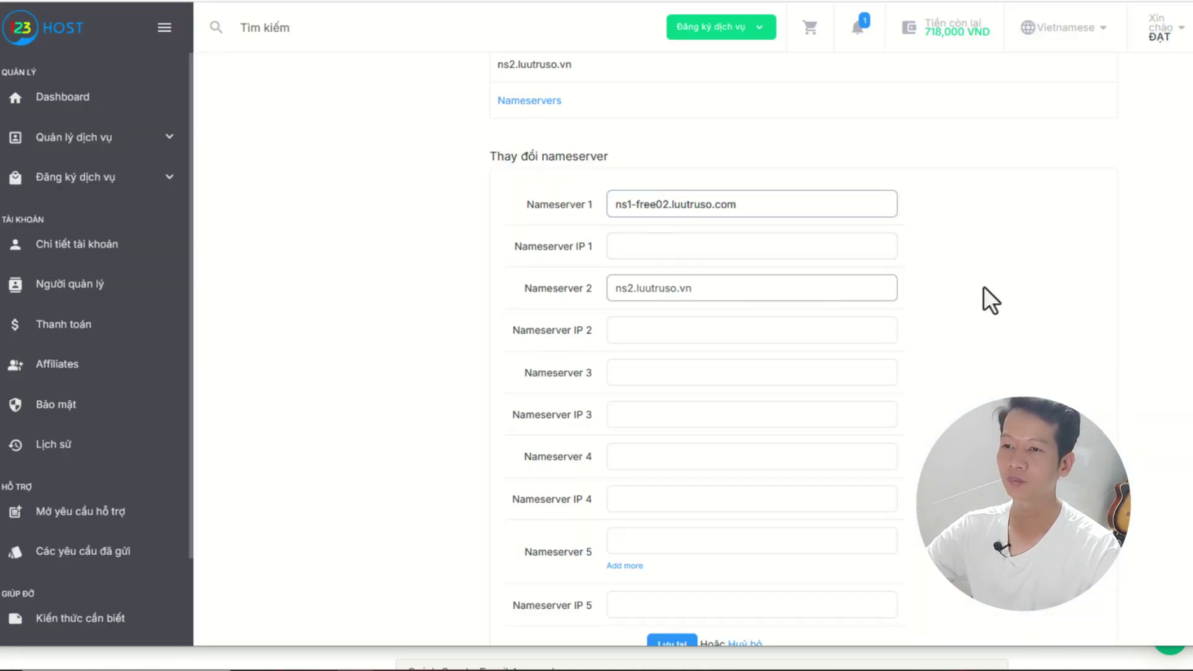
pyautogui.moveTo(756, 281); pyautogui.dragTo(405, 316)
pyautogui.write('ns1-free02.luutruso.com')
pyautogui.click(633, 288)
pyautogui.press('BackSpace')
pyautogui.write('2')
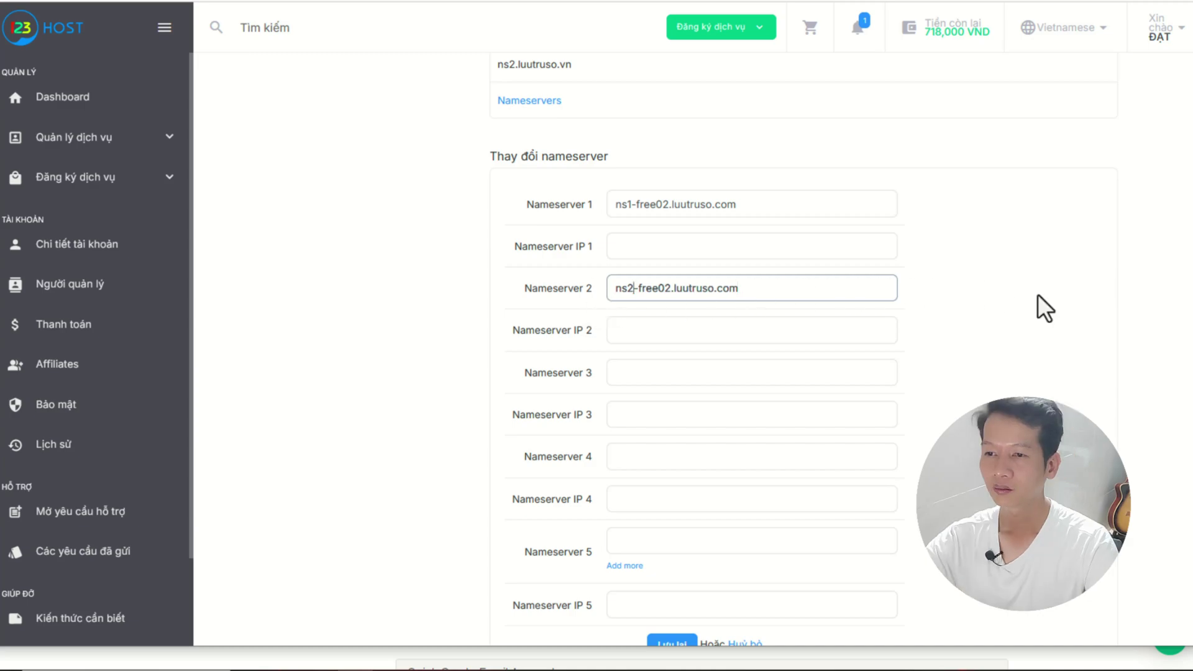
pyautogui.click(1041, 293)
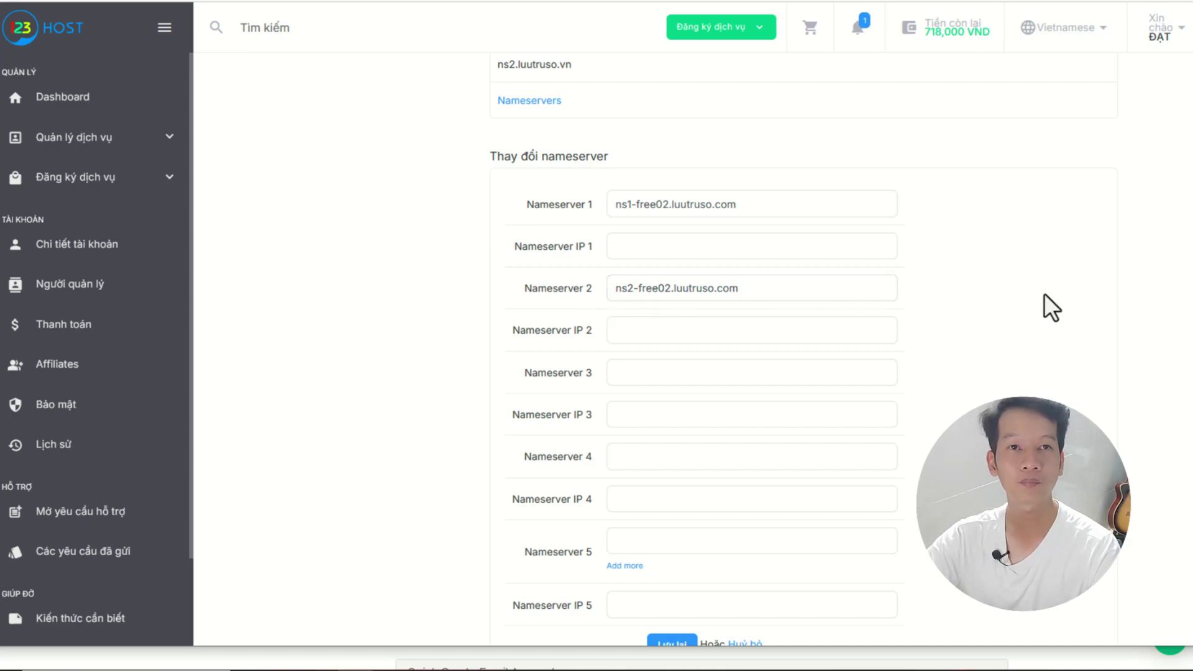
pyautogui.click(692, 376)
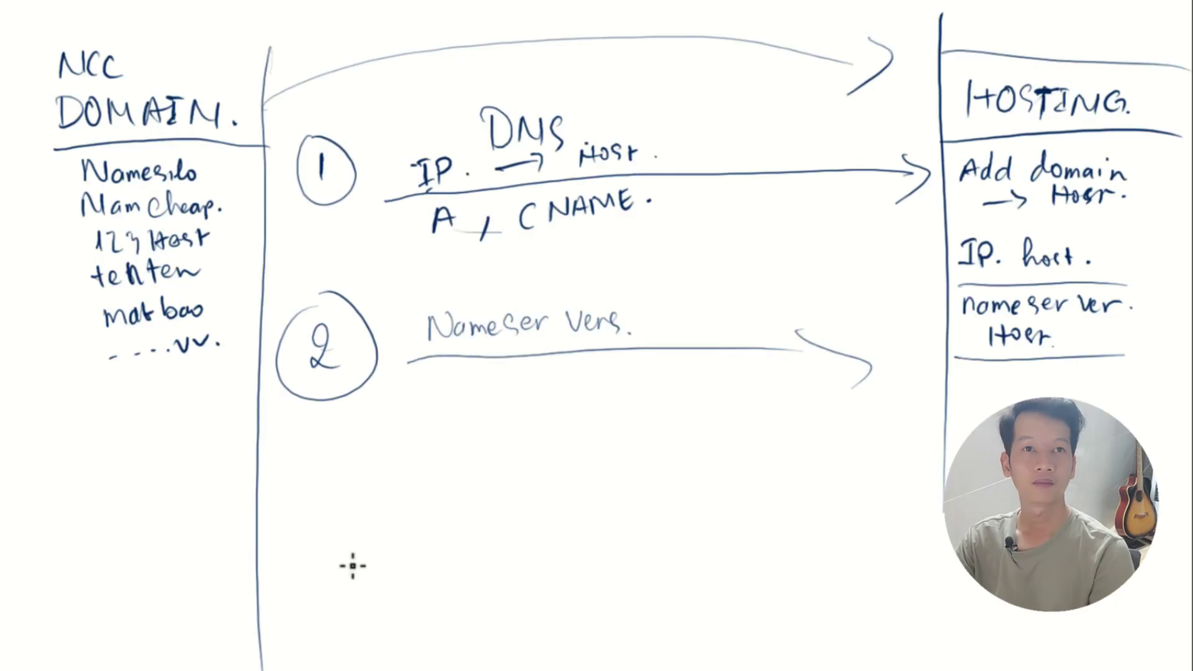
# Step: On the whiteboard, draw a circled 3 below method 2, with an arrow labelled NSV leading to an outlined Cloudflare
pyautogui.moveTo(309, 540)
pyautogui.mouseDown()
pyautogui.moveTo(338, 557)
pyautogui.moveTo(323, 589)
pyautogui.mouseUp()
pyautogui.moveTo(311, 519); pyautogui.dragTo(307, 521)
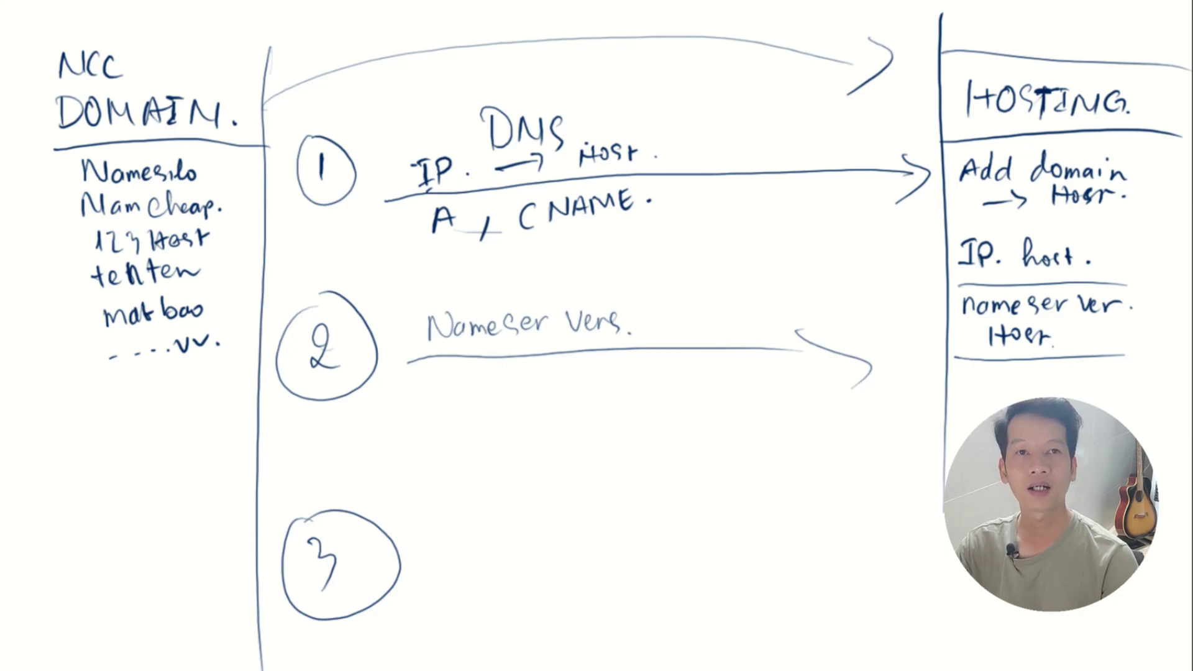
pyautogui.moveTo(409, 551)
pyautogui.mouseDown()
pyautogui.moveTo(498, 543)
pyautogui.moveTo(496, 561)
pyautogui.mouseUp()
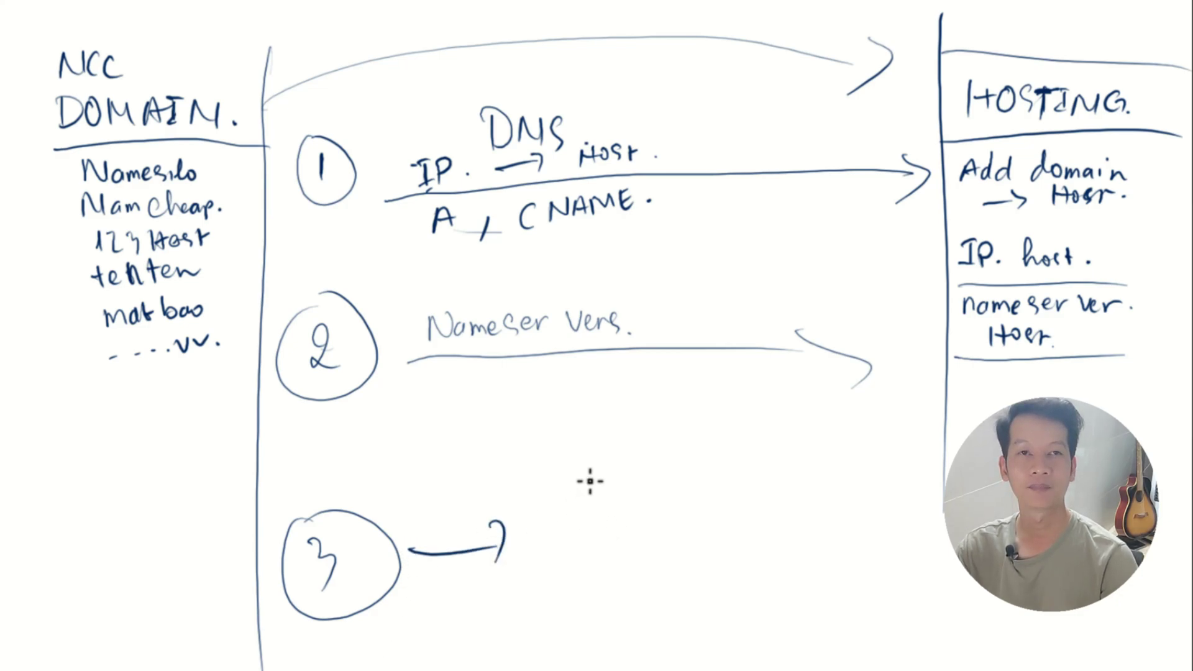
pyautogui.moveTo(567, 482)
pyautogui.mouseDown()
pyautogui.moveTo(642, 498)
pyautogui.moveTo(664, 509)
pyautogui.moveTo(666, 529)
pyautogui.moveTo(690, 491)
pyautogui.moveTo(733, 522)
pyautogui.mouseUp()
pyautogui.click(745, 521)
pyautogui.moveTo(541, 501); pyautogui.dragTo(774, 575)
pyautogui.moveTo(550, 454)
pyautogui.mouseDown()
pyautogui.moveTo(576, 458)
pyautogui.moveTo(739, 589)
pyautogui.mouseUp()
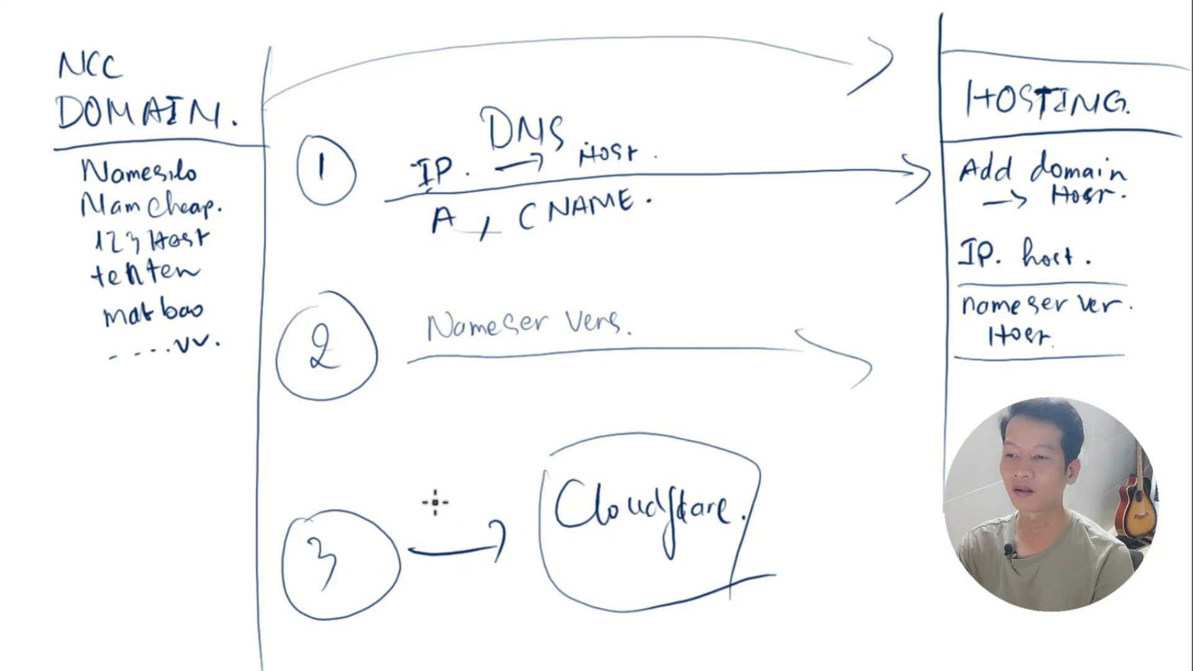
pyautogui.moveTo(395, 505)
pyautogui.mouseDown()
pyautogui.moveTo(412, 488)
pyautogui.moveTo(415, 506)
pyautogui.moveTo(465, 480)
pyautogui.mouseUp()
pyautogui.click(496, 487)
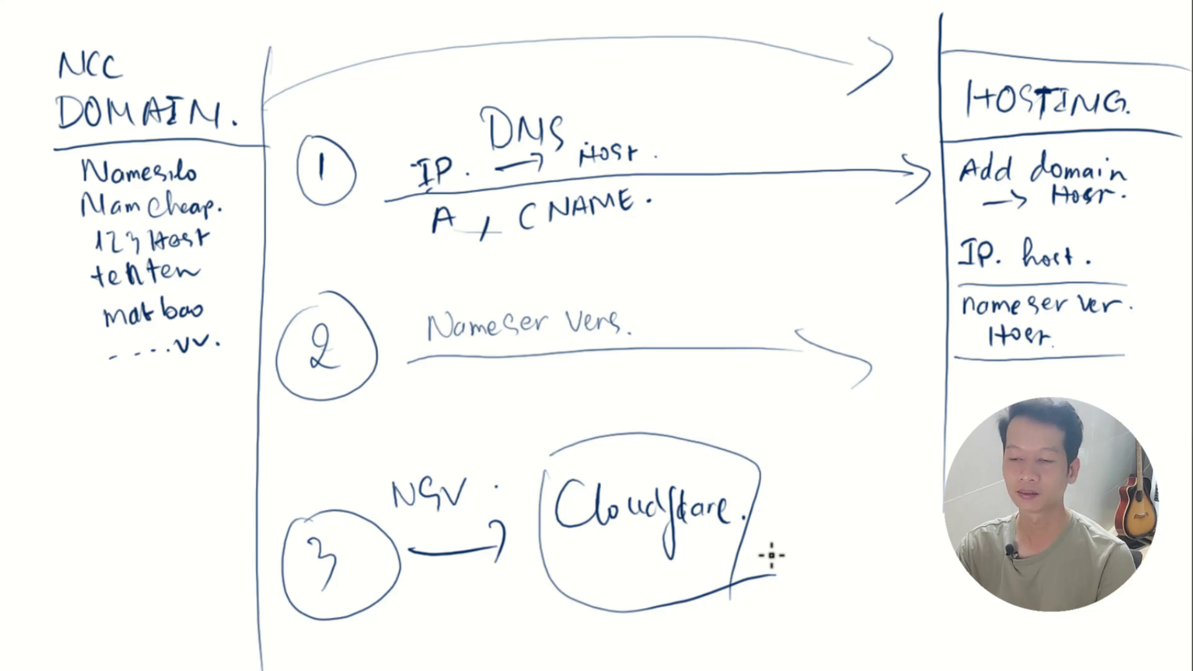
# Step: Draw an arrow labelled DNS from the outlined Cloudflare to the Hosting column and add strokes beneath it
pyautogui.moveTo(749, 522)
pyautogui.mouseDown()
pyautogui.moveTo(849, 515)
pyautogui.moveTo(852, 535)
pyautogui.mouseUp()
pyautogui.moveTo(786, 452); pyautogui.dragTo(788, 485)
pyautogui.moveTo(787, 452)
pyautogui.mouseDown()
pyautogui.moveTo(789, 484)
pyautogui.moveTo(826, 479)
pyautogui.moveTo(828, 453)
pyautogui.moveTo(836, 494)
pyautogui.moveTo(943, 506)
pyautogui.mouseUp()
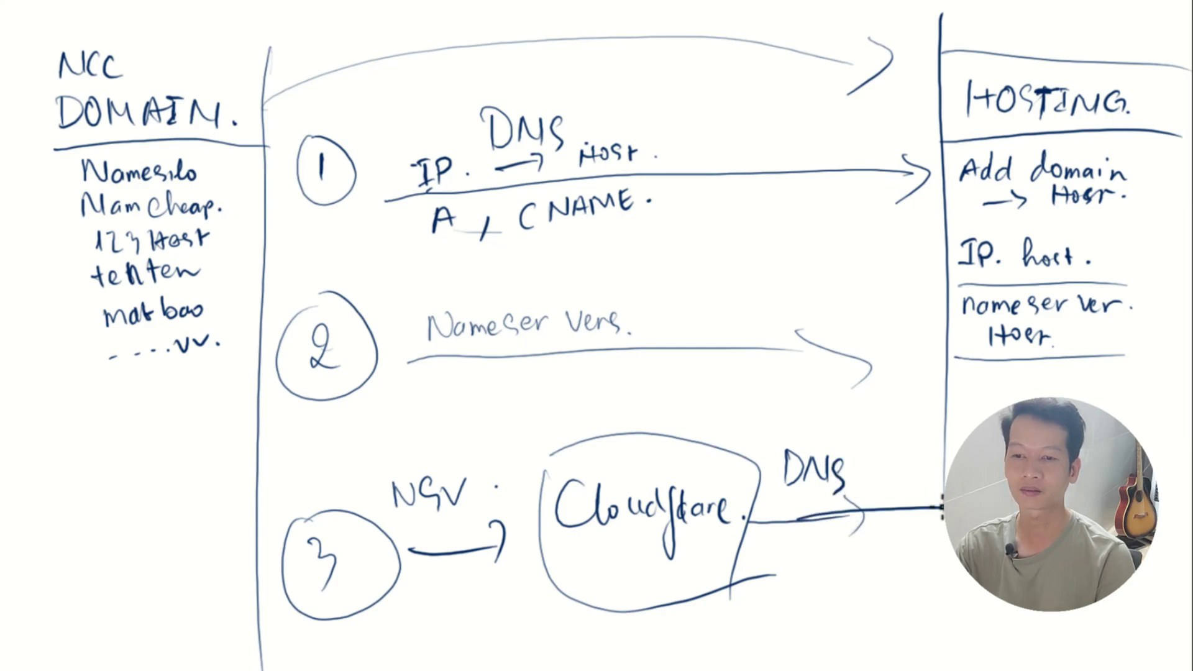
pyautogui.moveTo(882, 475); pyautogui.dragTo(943, 507)
pyautogui.moveTo(943, 517); pyautogui.dragTo(906, 545)
pyautogui.moveTo(784, 534)
pyautogui.mouseDown()
pyautogui.moveTo(785, 557)
pyautogui.moveTo(794, 532)
pyautogui.mouseUp()
pyautogui.moveTo(780, 559)
pyautogui.mouseDown()
pyautogui.moveTo(808, 561)
pyautogui.moveTo(805, 548)
pyautogui.mouseUp()
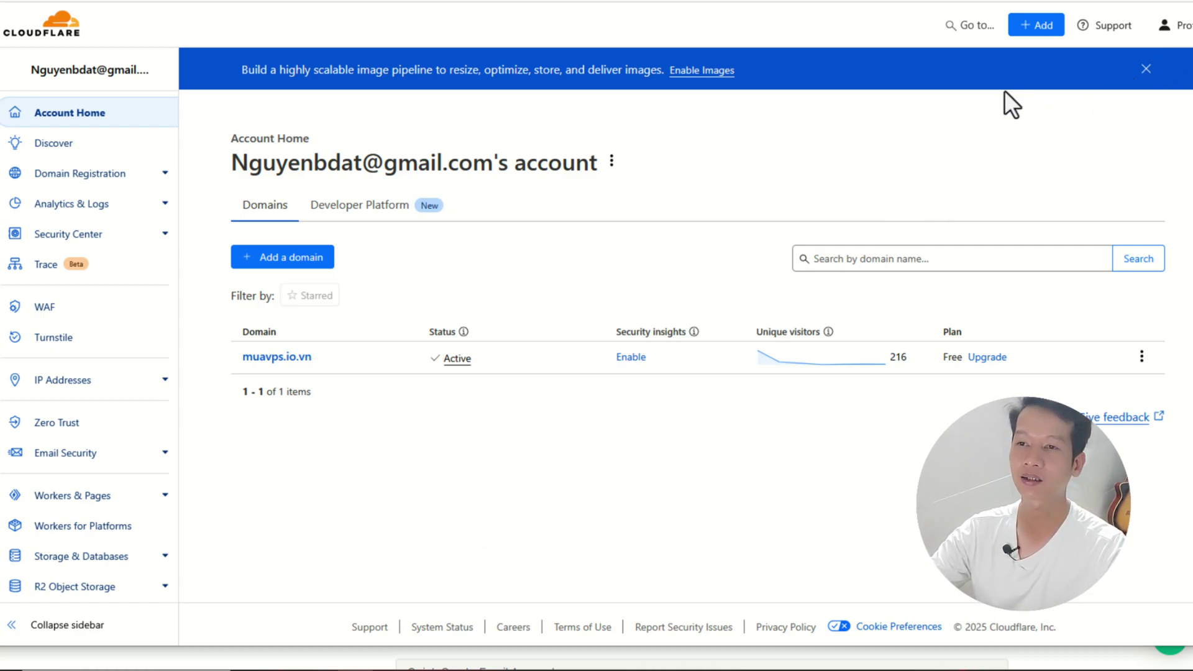
# Step: In Cloudflare, open the DNS records of muavps.io.vn and select the assigned nameserver justin.ns.cloudflare.com
pyautogui.click(1036, 32)
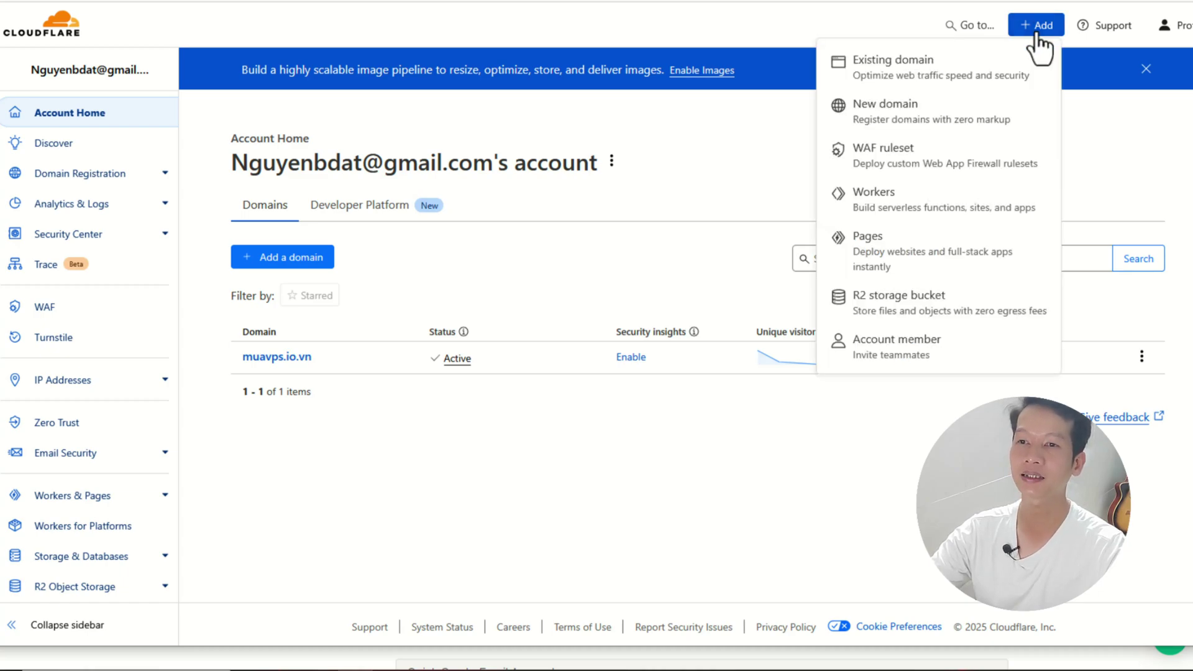
pyautogui.click(704, 149)
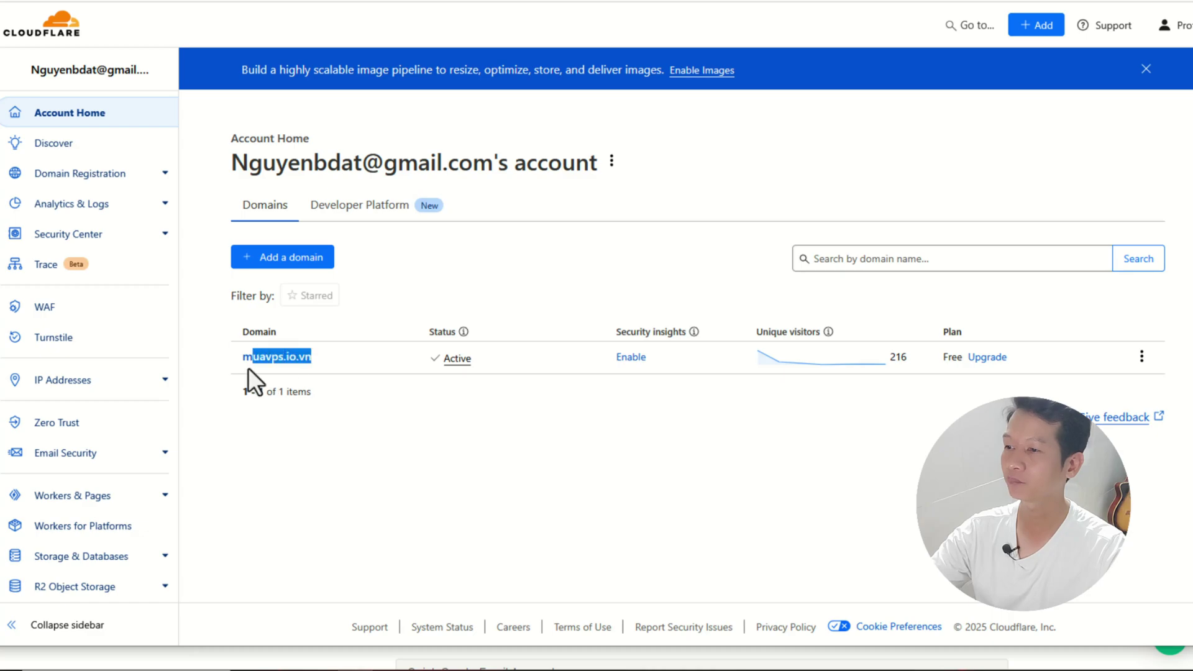
pyautogui.click(314, 360)
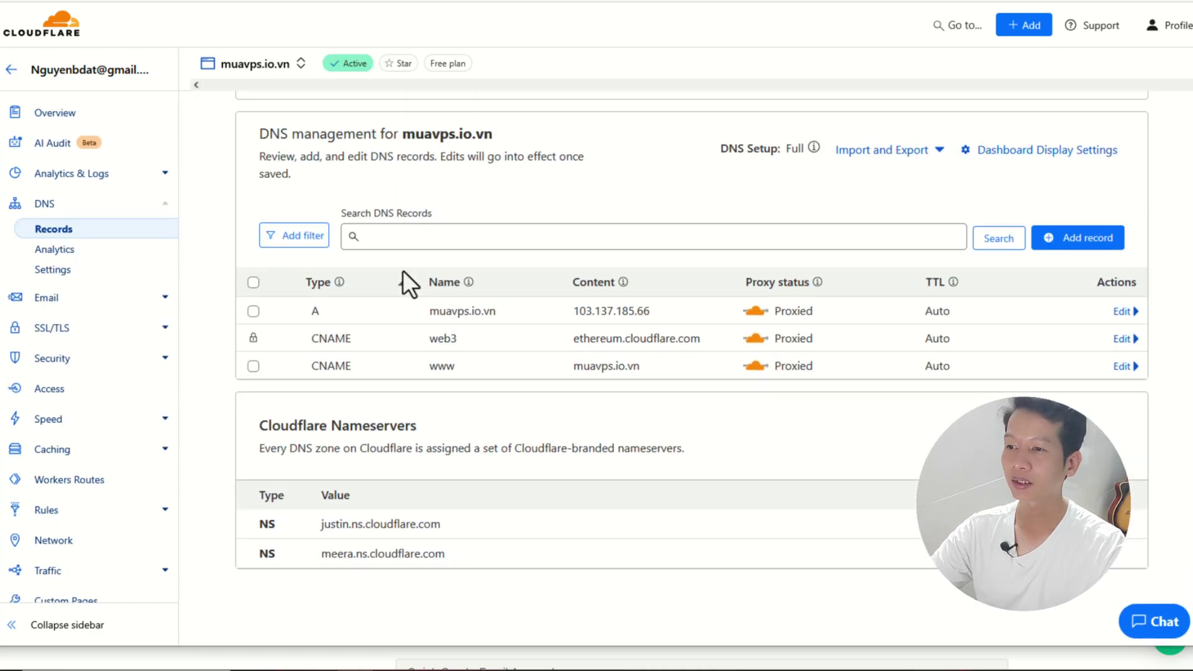
pyautogui.scroll(-1, 402, 283)
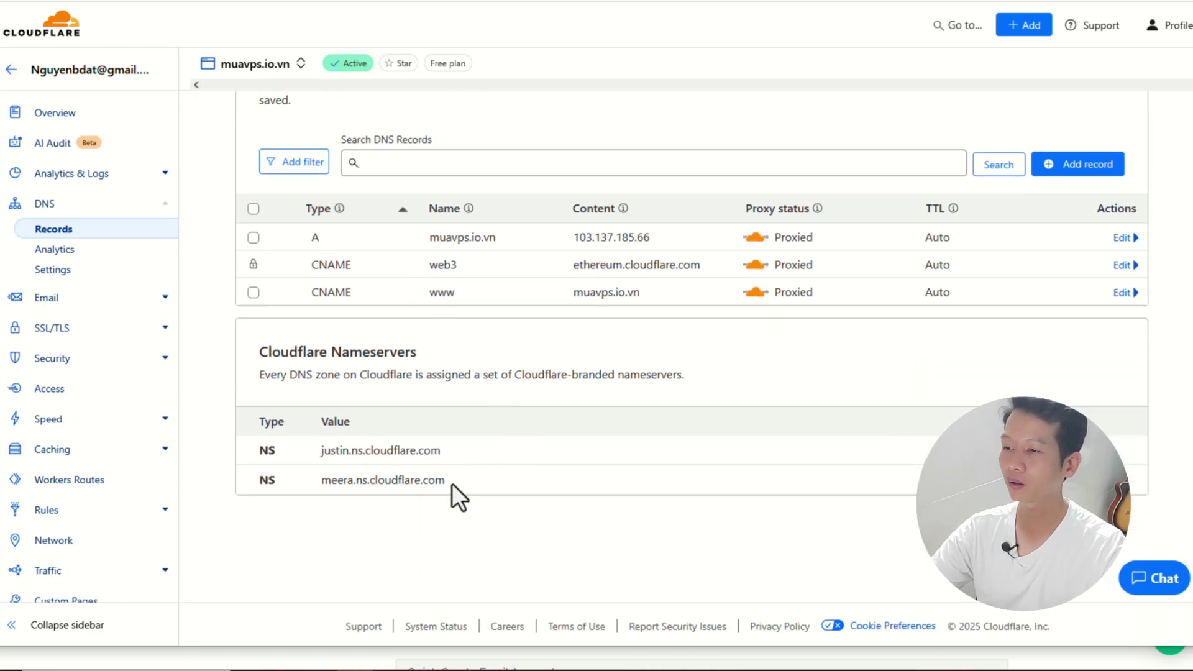
pyautogui.moveTo(450, 481); pyautogui.dragTo(302, 458)
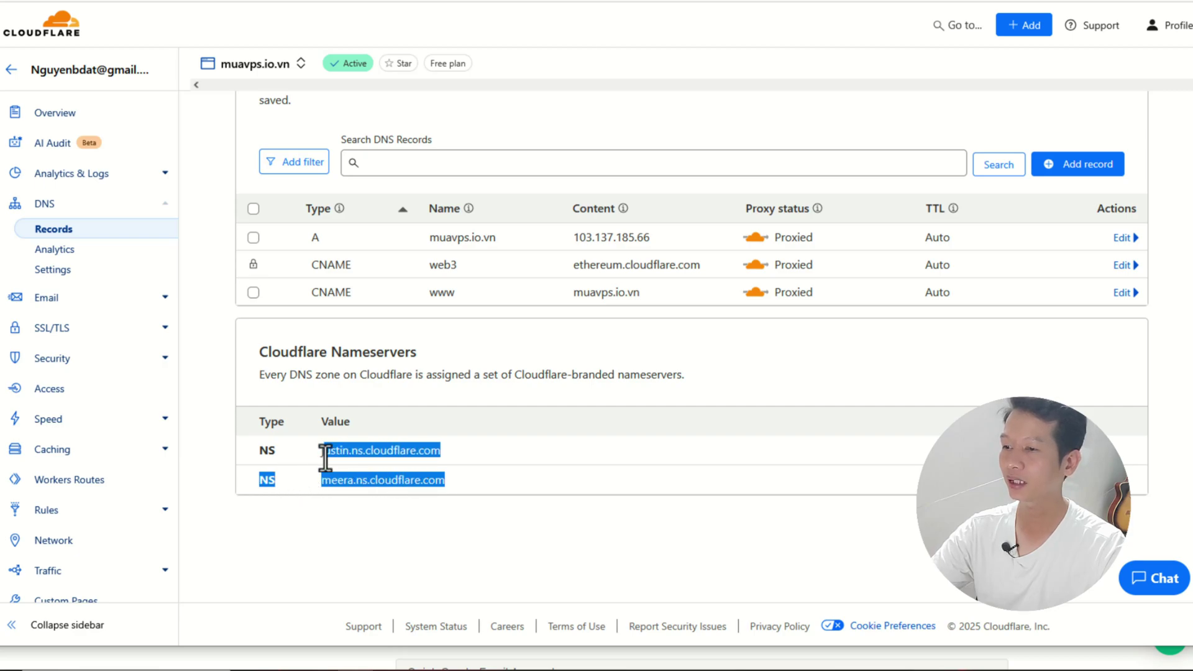
pyautogui.tripleClick(323, 457)
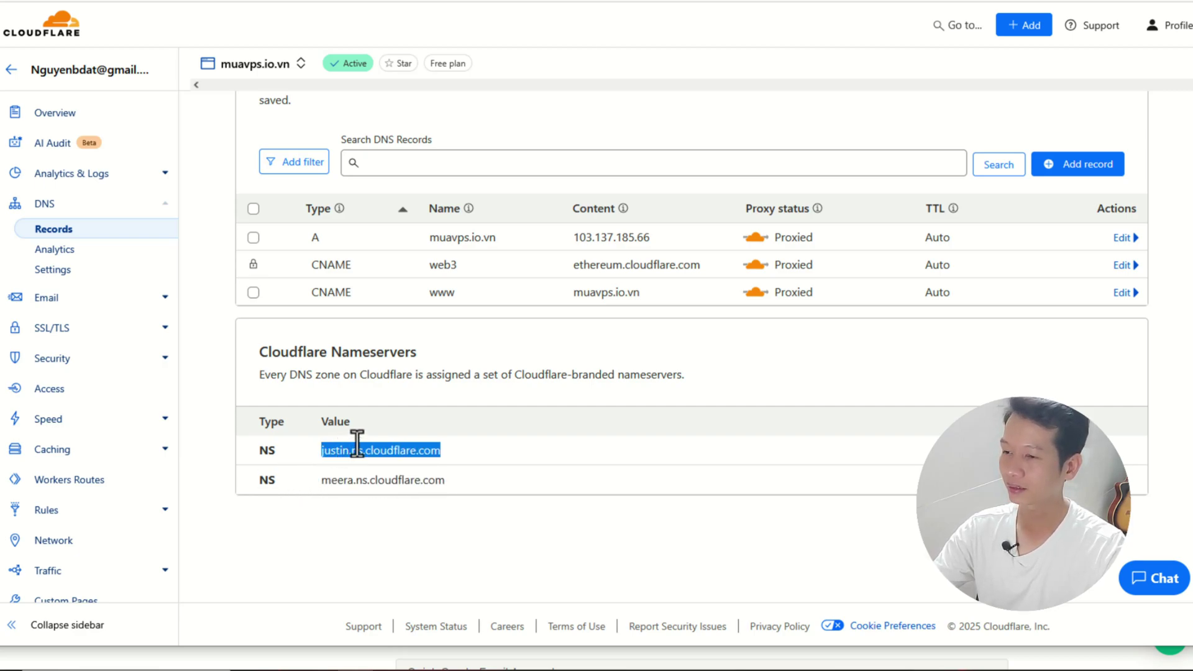
# Step: Switch to 123HOST, set Nameserver 1 to justin.ns.cloudflare.com and Nameserver 2 to meera.ns.cloudflare.com for muavps.io.vn, and save
pyautogui.hotkey('alt', 'Tab')
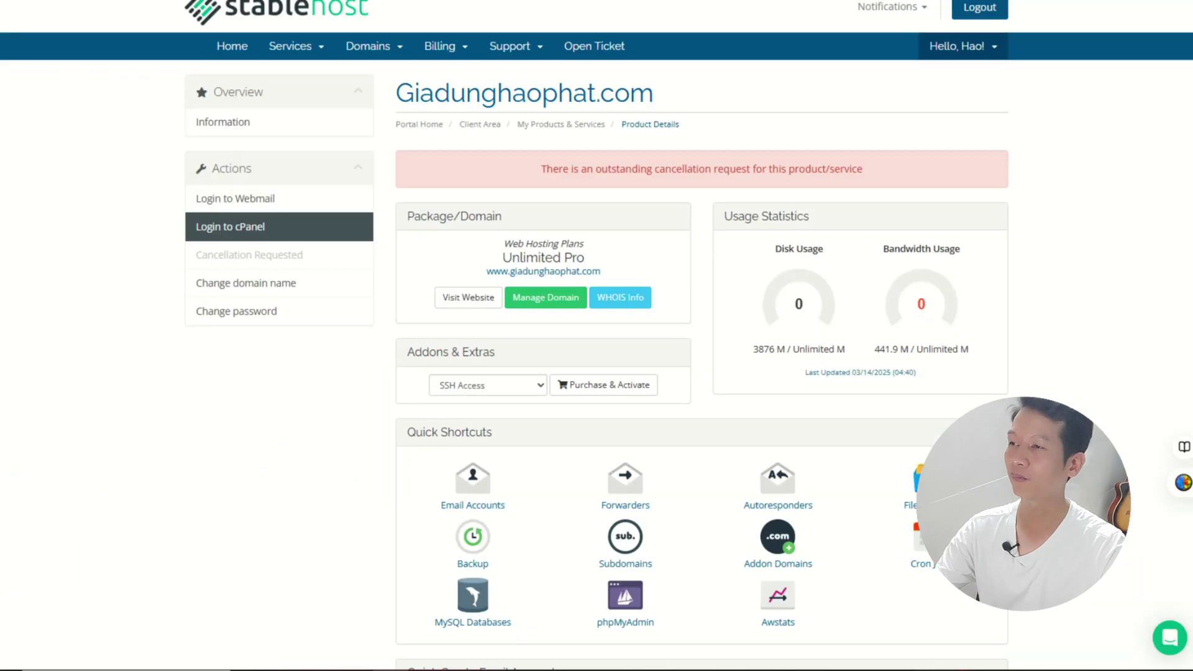
pyautogui.hotkey('alt', 'Tab')
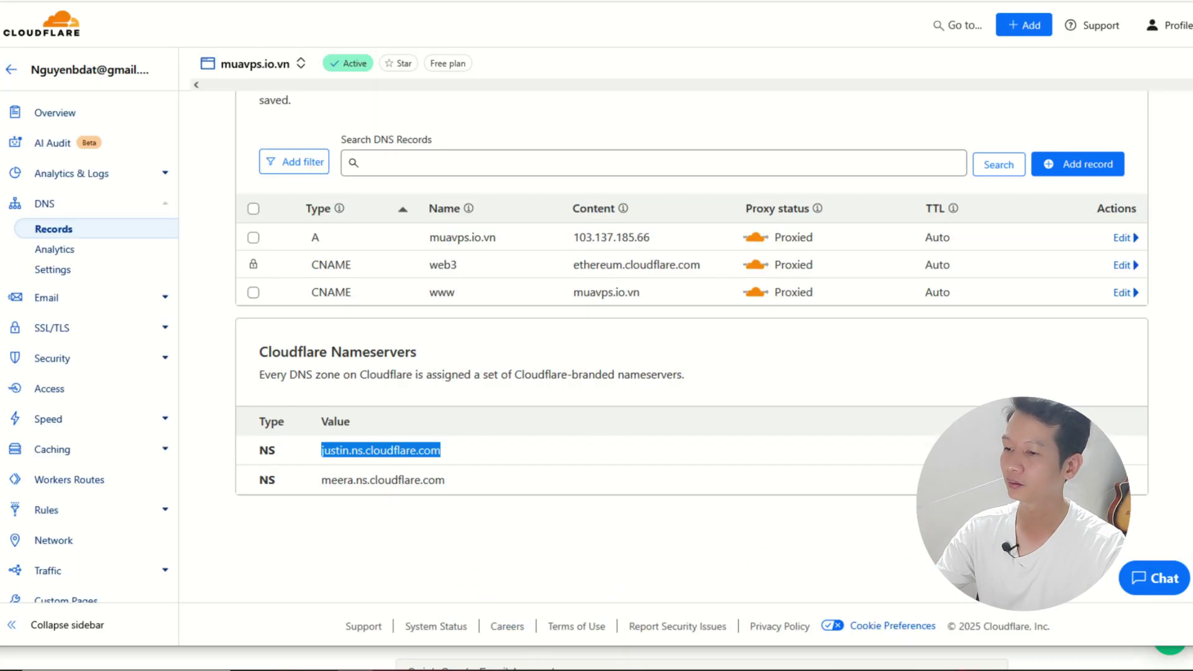
pyautogui.hotkey('alt', 'Tab')
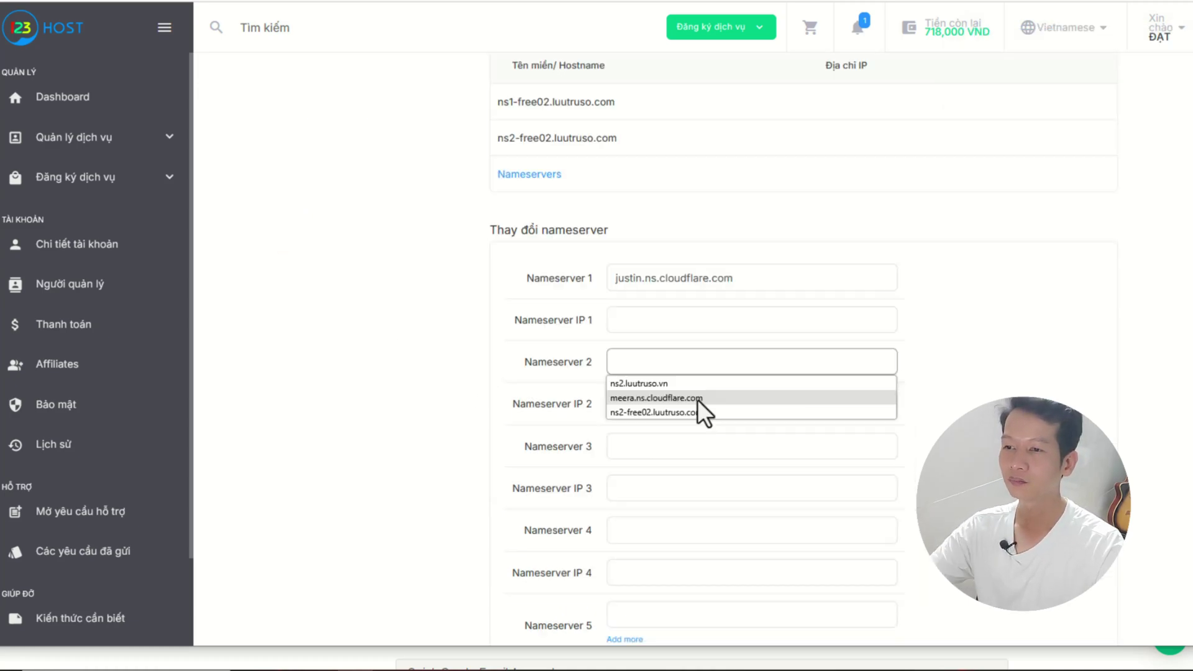
pyautogui.click(698, 398)
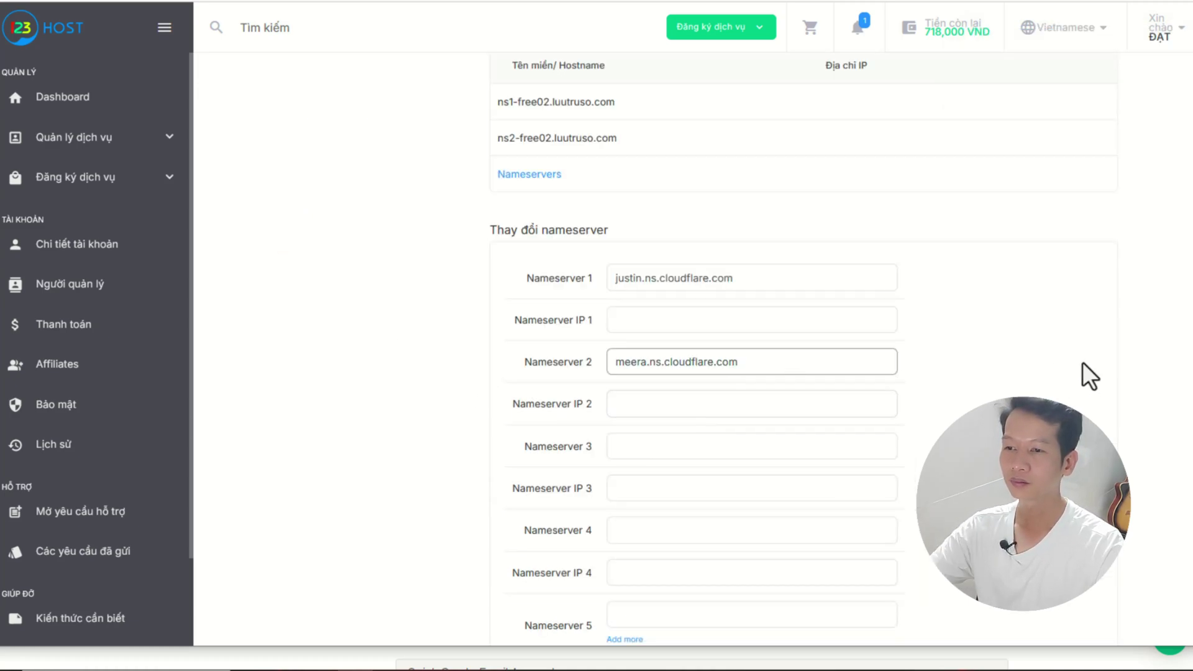
pyautogui.click(810, 276)
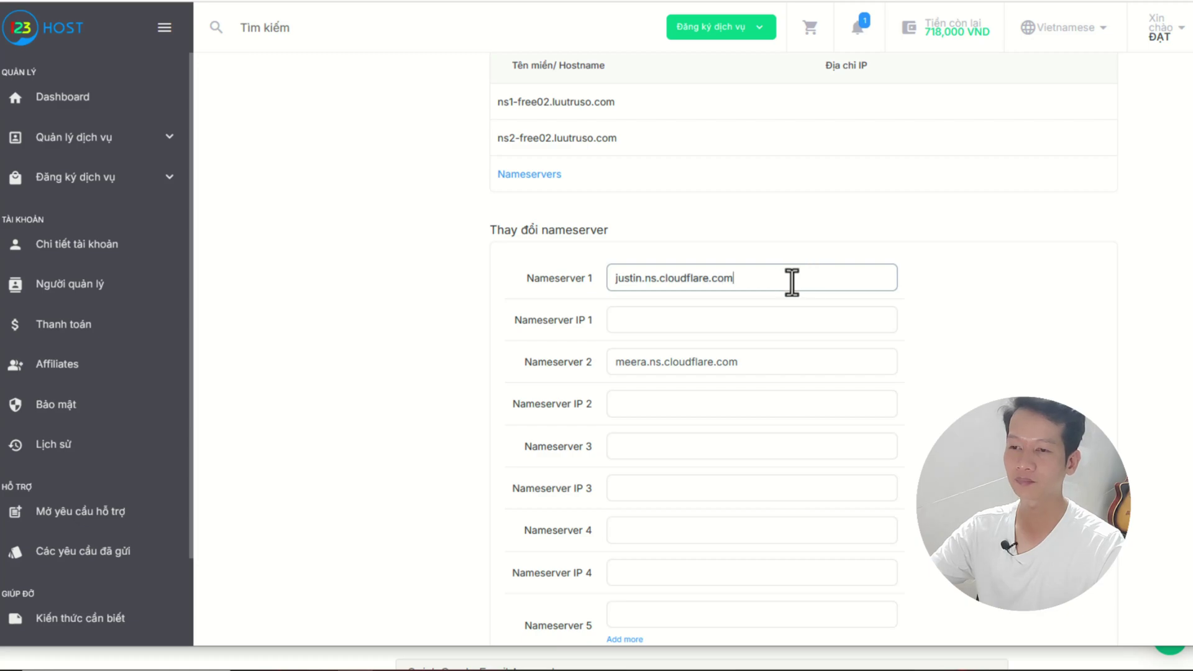
pyautogui.scroll(-4, 815, 456)
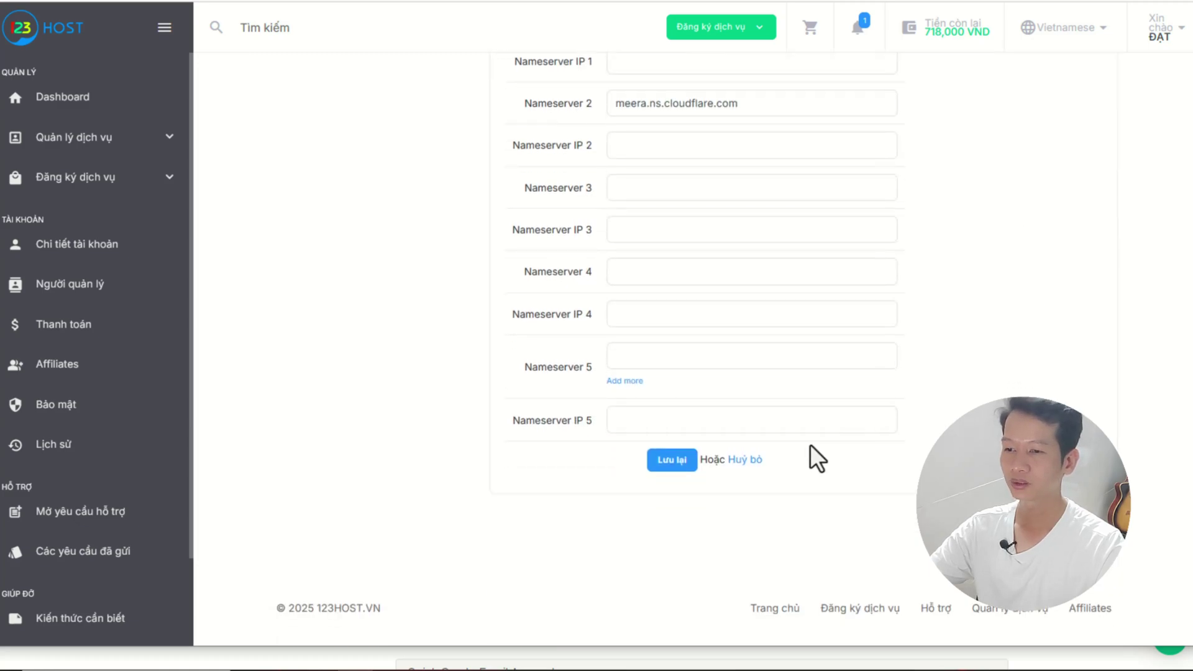
pyautogui.click(672, 460)
pyautogui.press('Return')
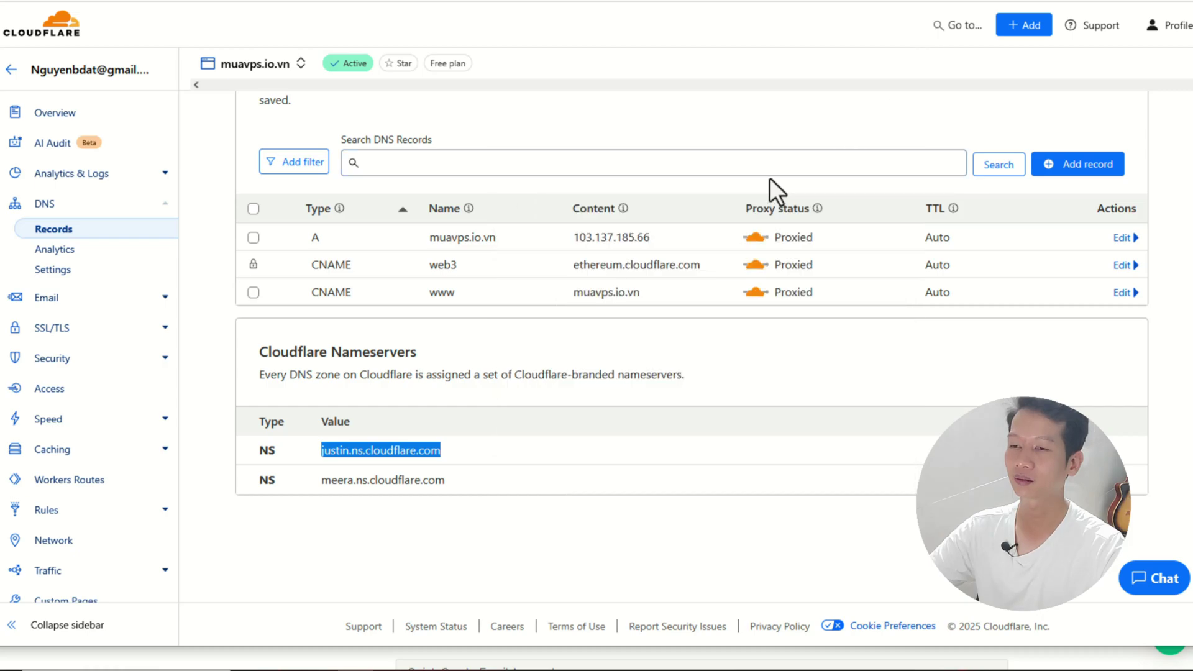
# Step: Back in Cloudflare, review the DNS records of muavps.io.vn, including the zone set-up recommendations and the assigned nameservers
pyautogui.scroll(4, 279, 200)
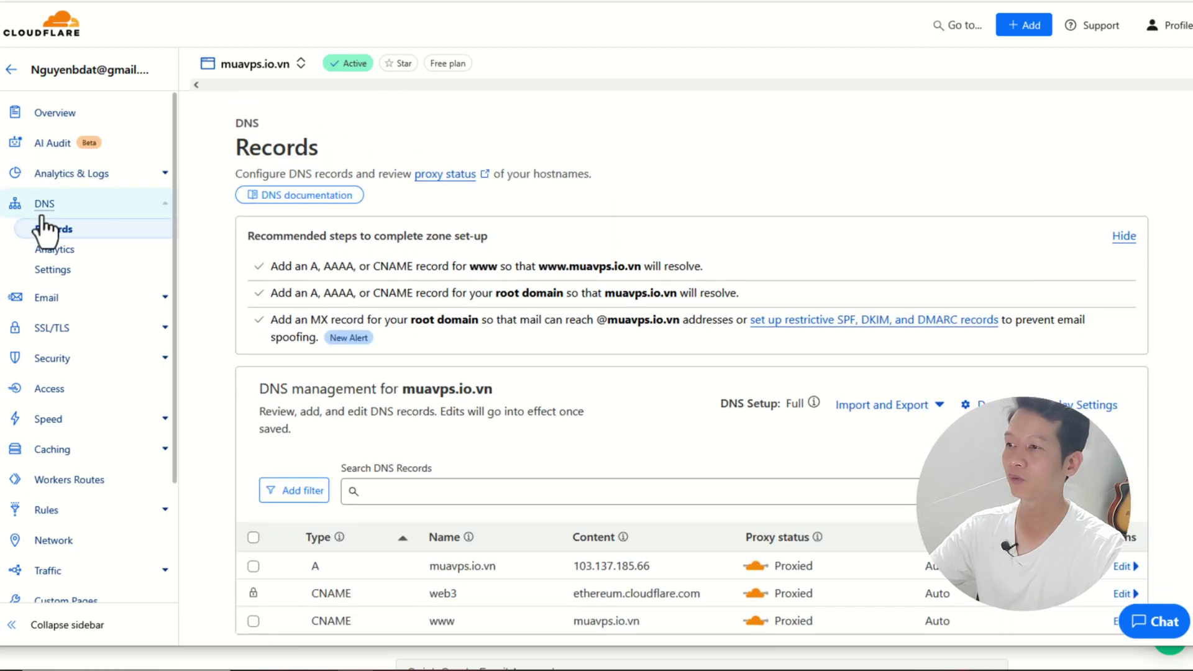
pyautogui.scroll(-3, 745, 373)
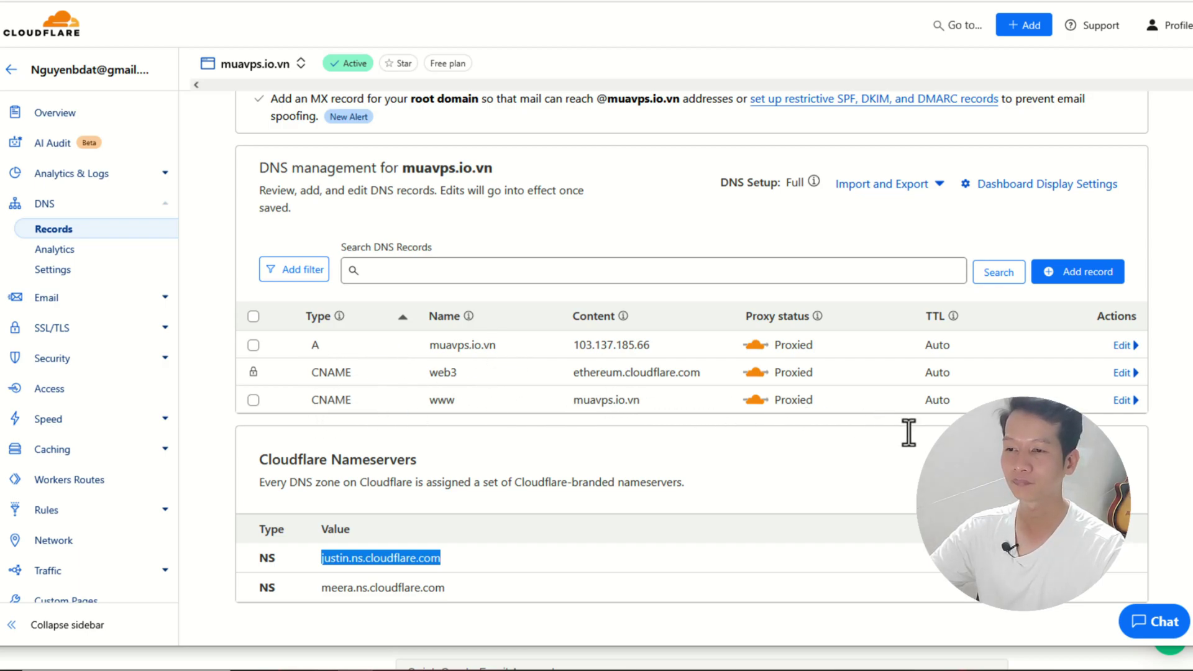
pyautogui.scroll(-2, 908, 432)
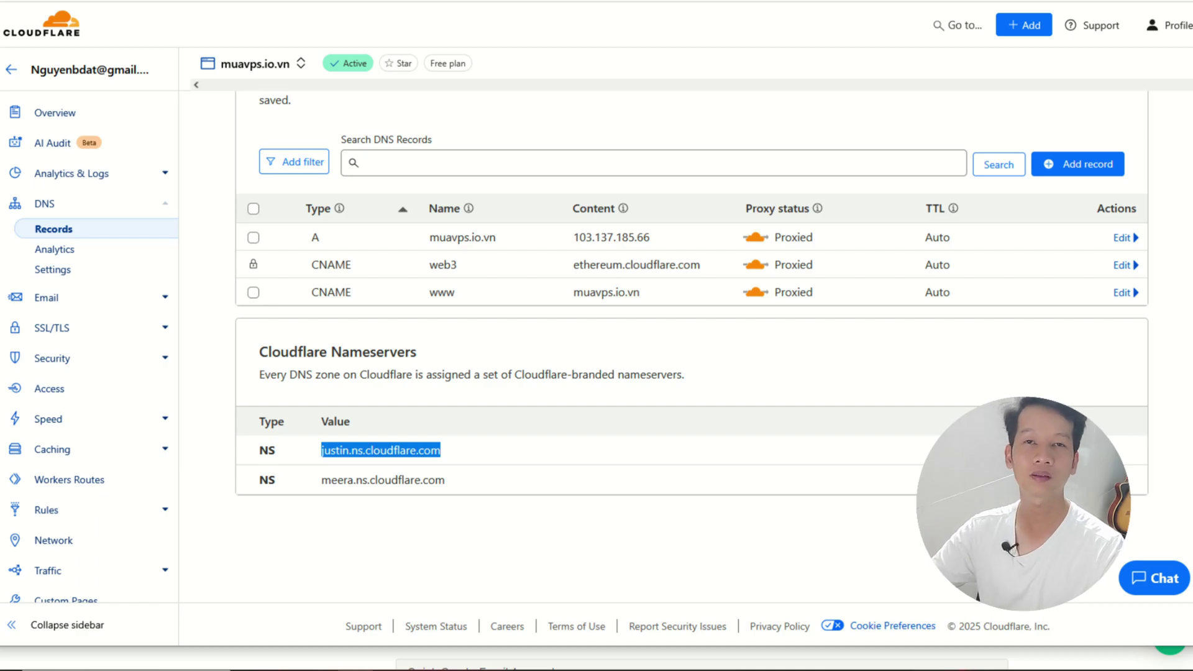
pyautogui.scroll(5, 929, 448)
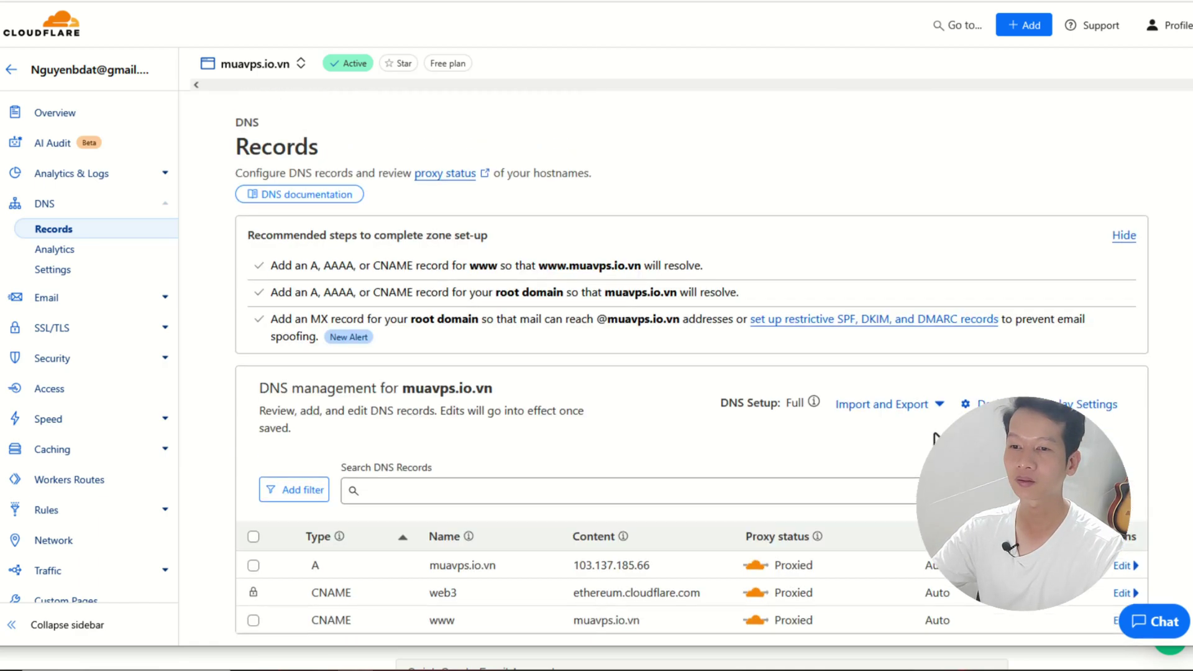
pyautogui.scroll(-2, 938, 436)
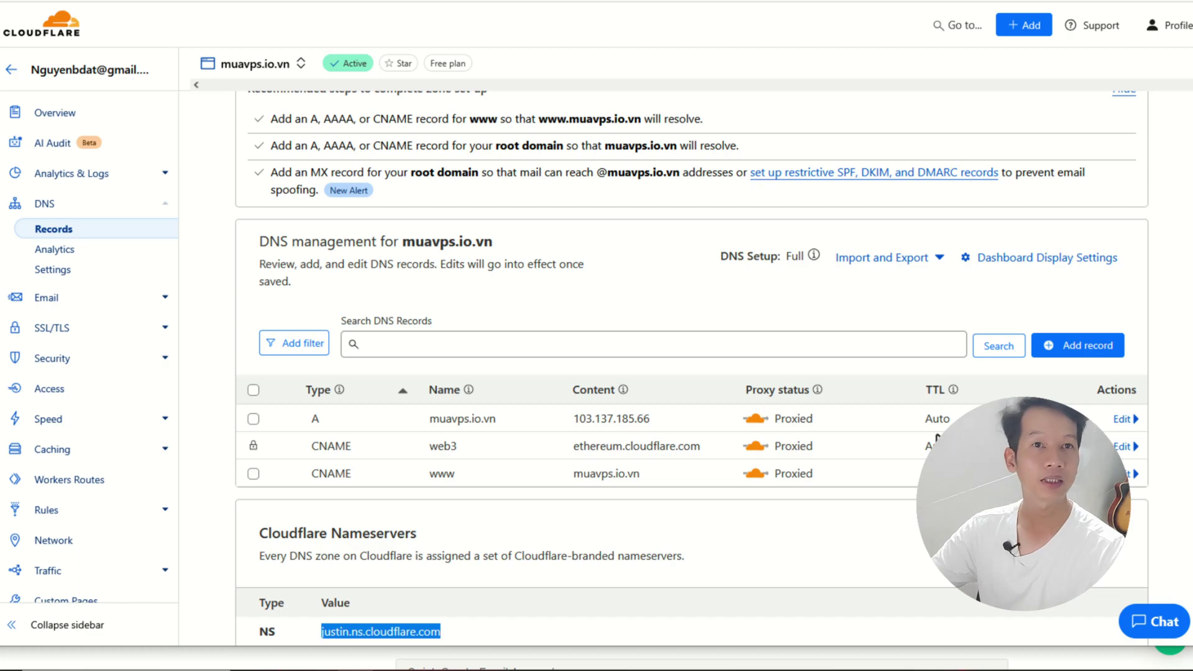